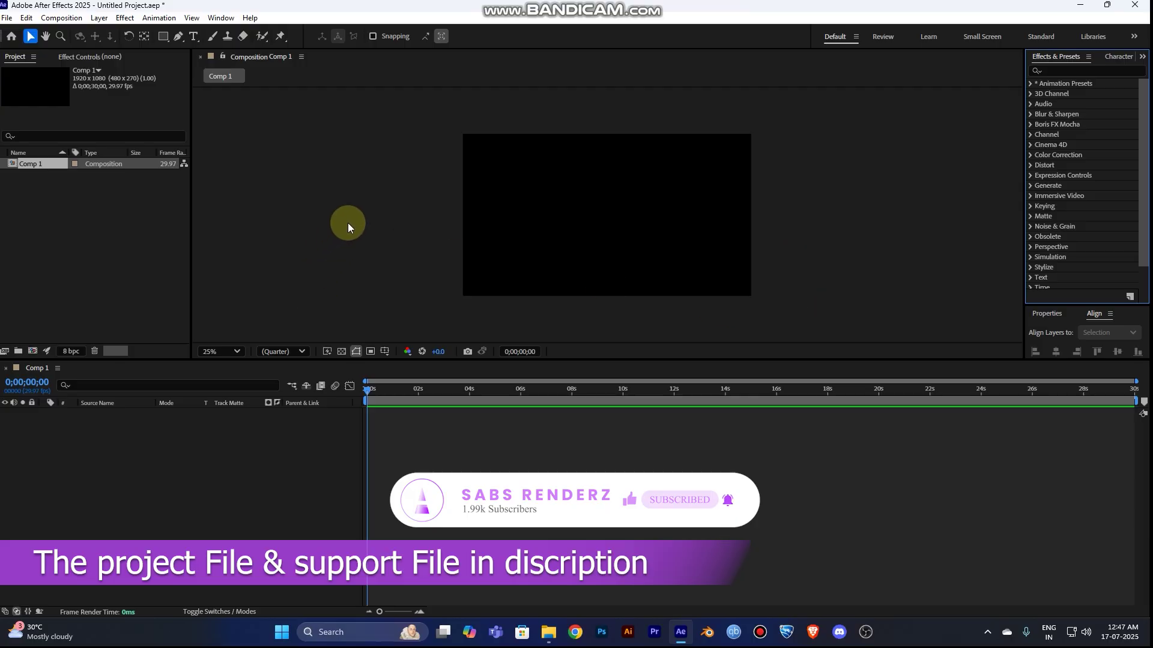
# - Bring the-last-of-us-seeklogo.png from the file browser into the Comp 1 timeline as a layer
pyautogui.hotkey('alt', 'Tab')
pyautogui.moveTo(266, 157); pyautogui.dragTo(218, 460)
pyautogui.hotkey('alt', 'Tab')
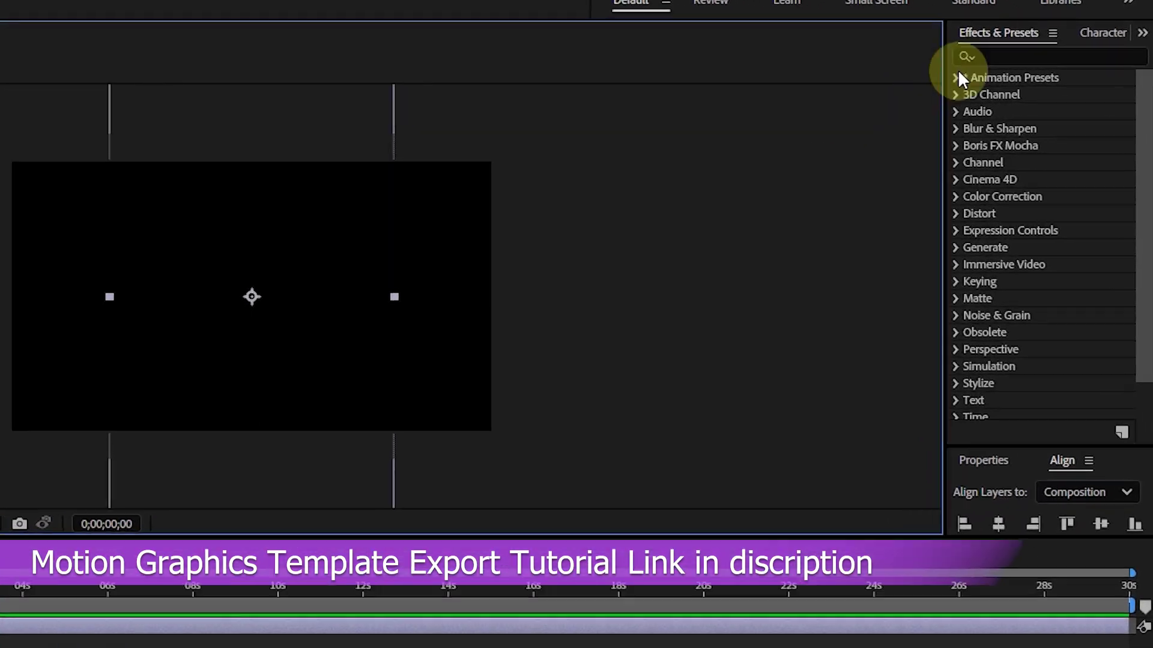
# - Find the Fill effect by searching for "fill" and apply it to the the-last-of-us-seeklogo.png layer
pyautogui.click(981, 56)
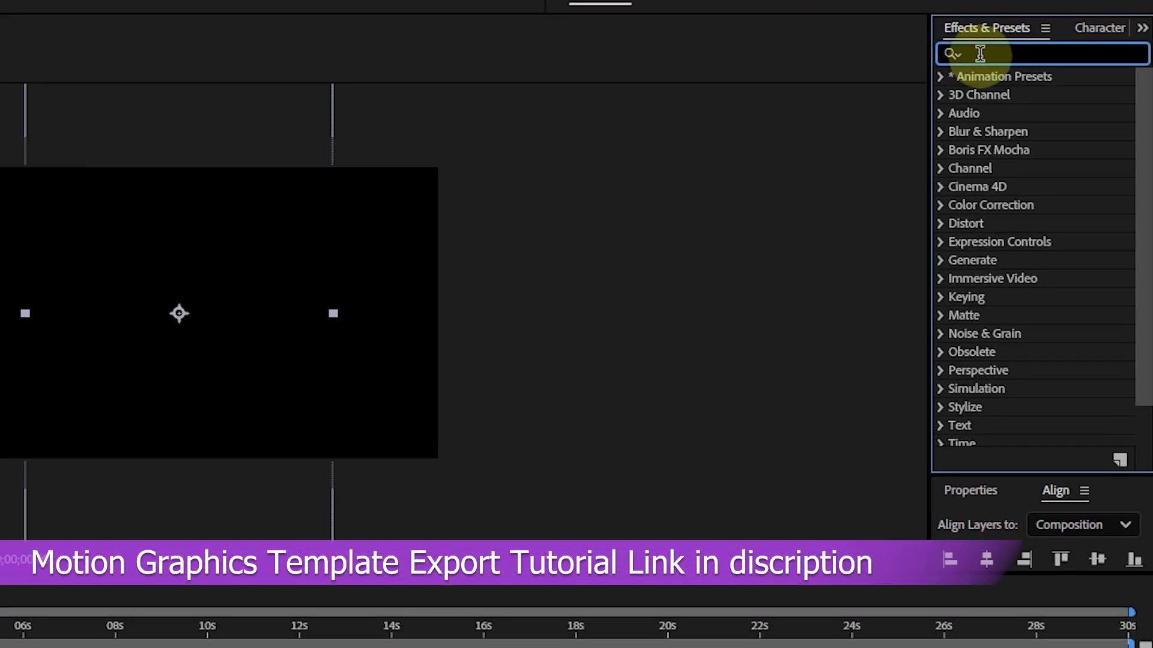
pyautogui.write('fil')
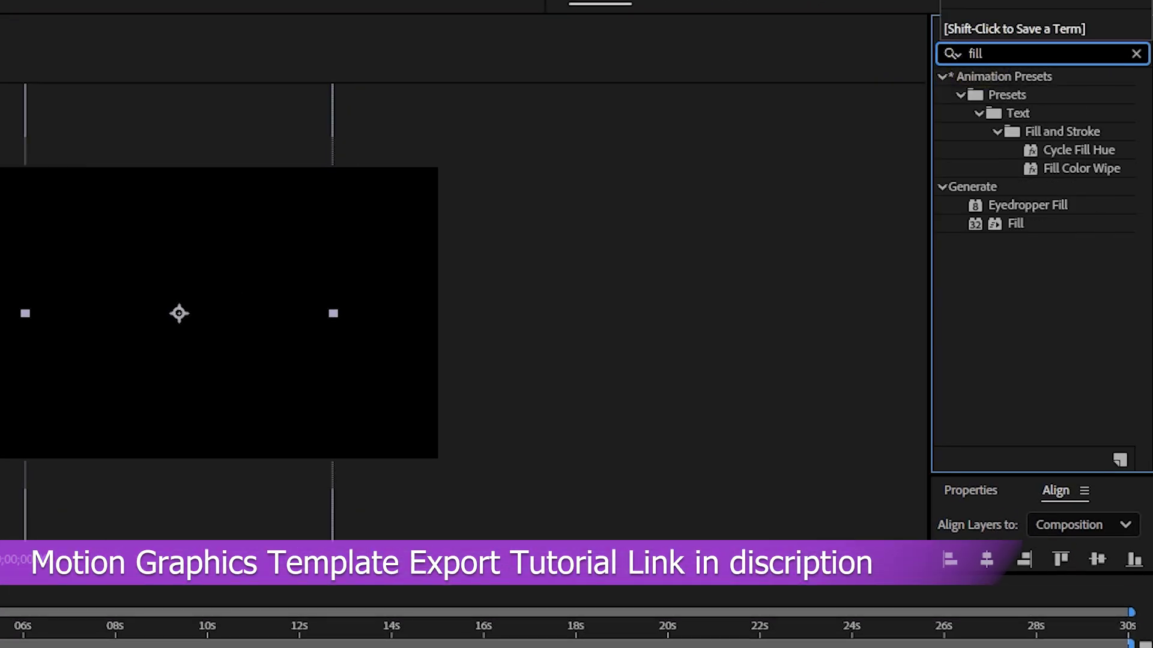
pyautogui.write('l')
pyautogui.moveTo(1014, 223); pyautogui.dragTo(346, 647)
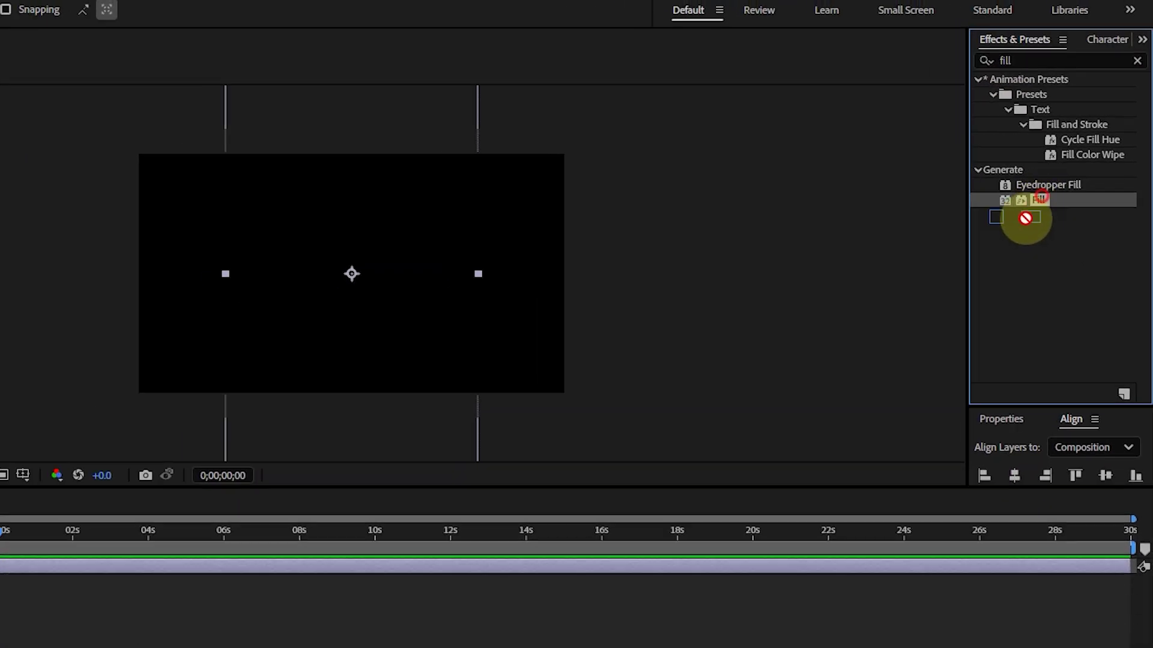
pyautogui.moveTo(700, 414); pyautogui.dragTo(700, 413)
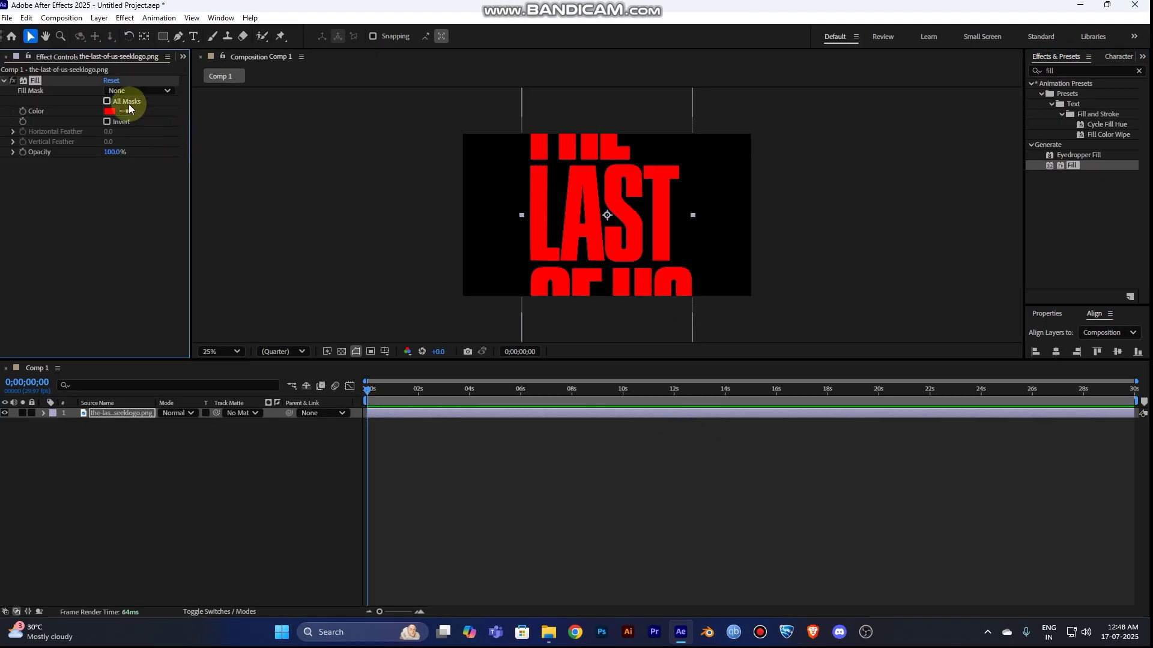
# - Set the Fill effect's color on the logo layer to white (FFFFFF)
pyautogui.click(109, 111)
pyautogui.moveTo(527, 310); pyautogui.dragTo(458, 211)
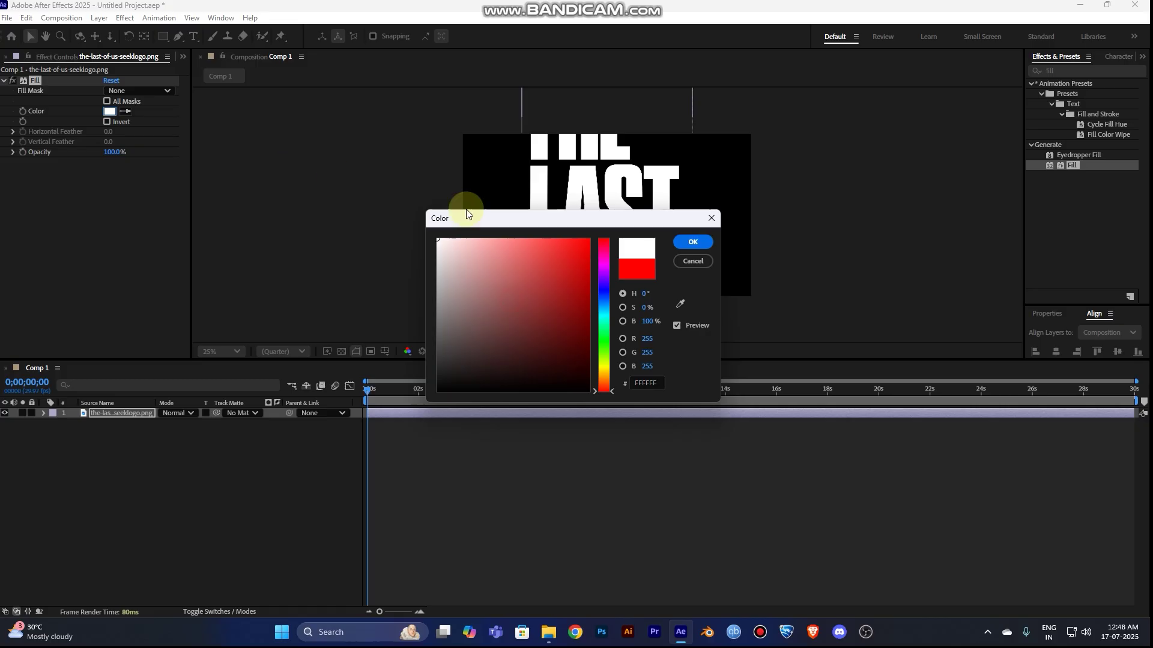
pyautogui.click(693, 242)
# - Reveal the logo layer's Scale property and set it to 40% so the whole logo fits the composition
pyautogui.press(',')
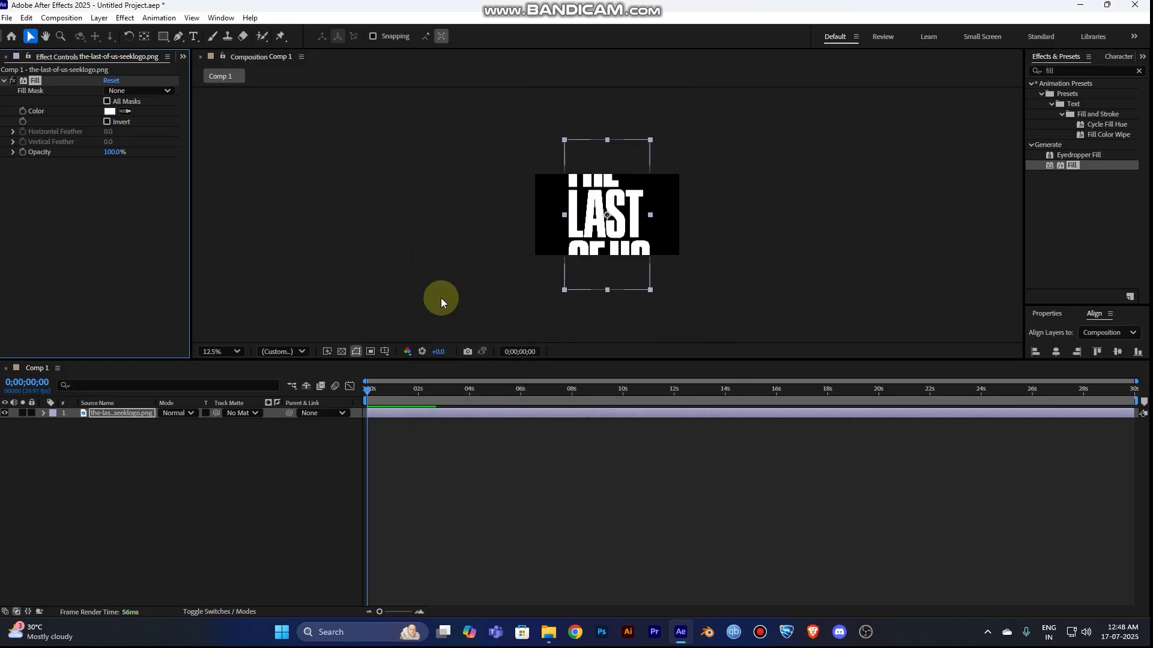
pyautogui.press('.')
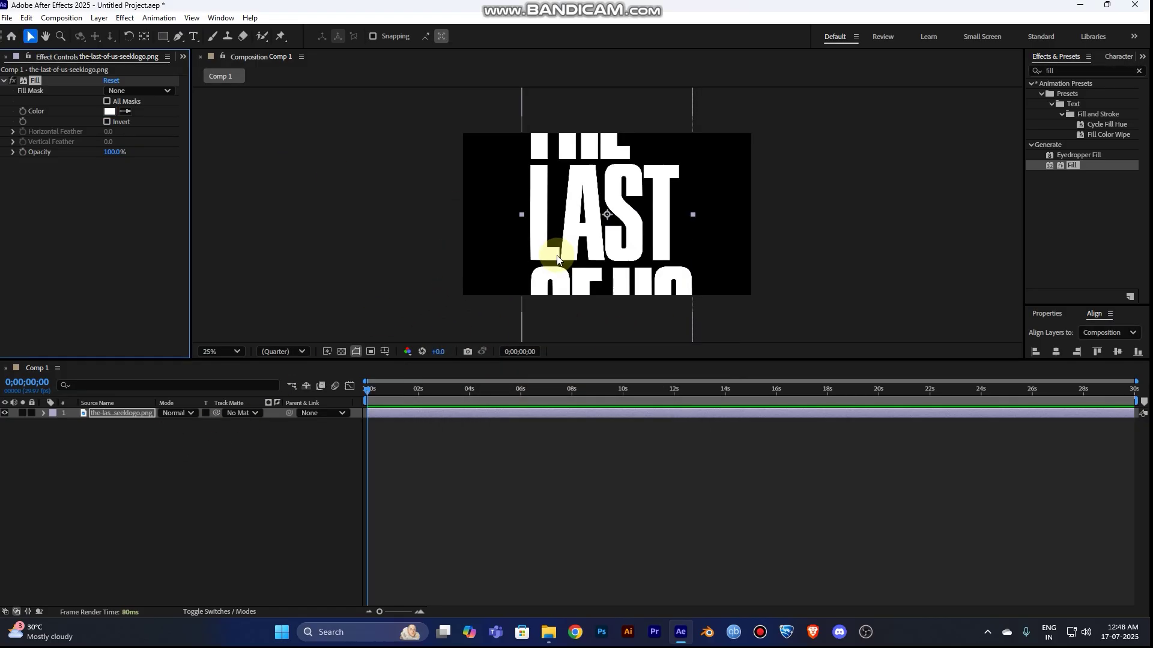
pyautogui.click(140, 416)
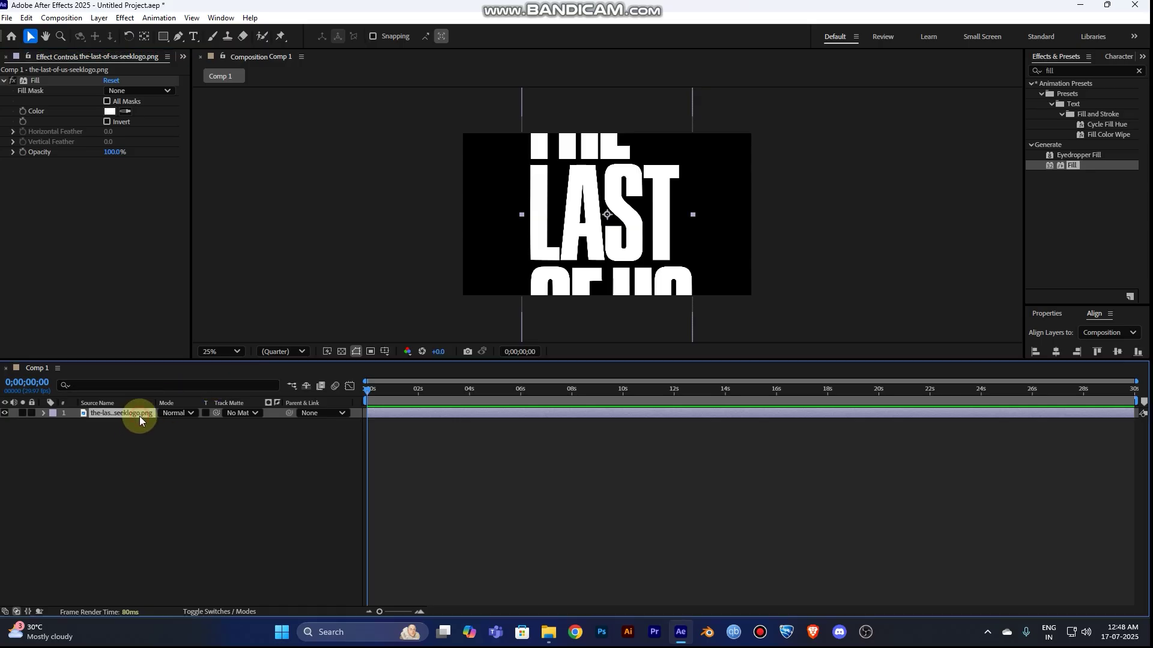
pyautogui.click(140, 416)
pyautogui.press('s')
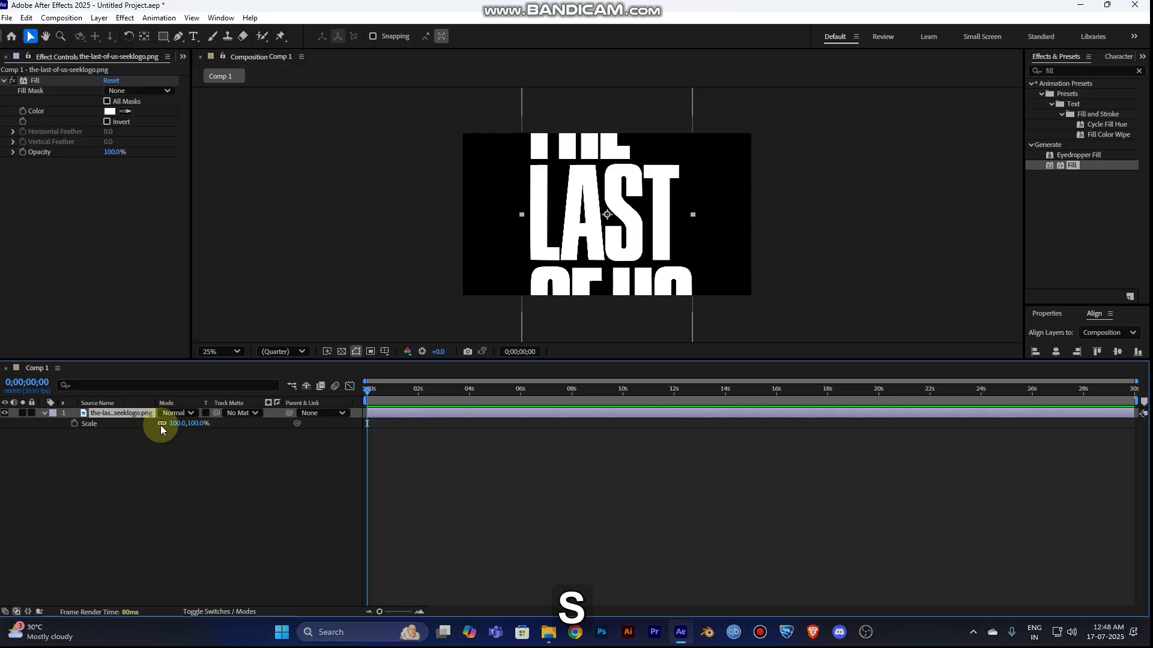
pyautogui.click(177, 424)
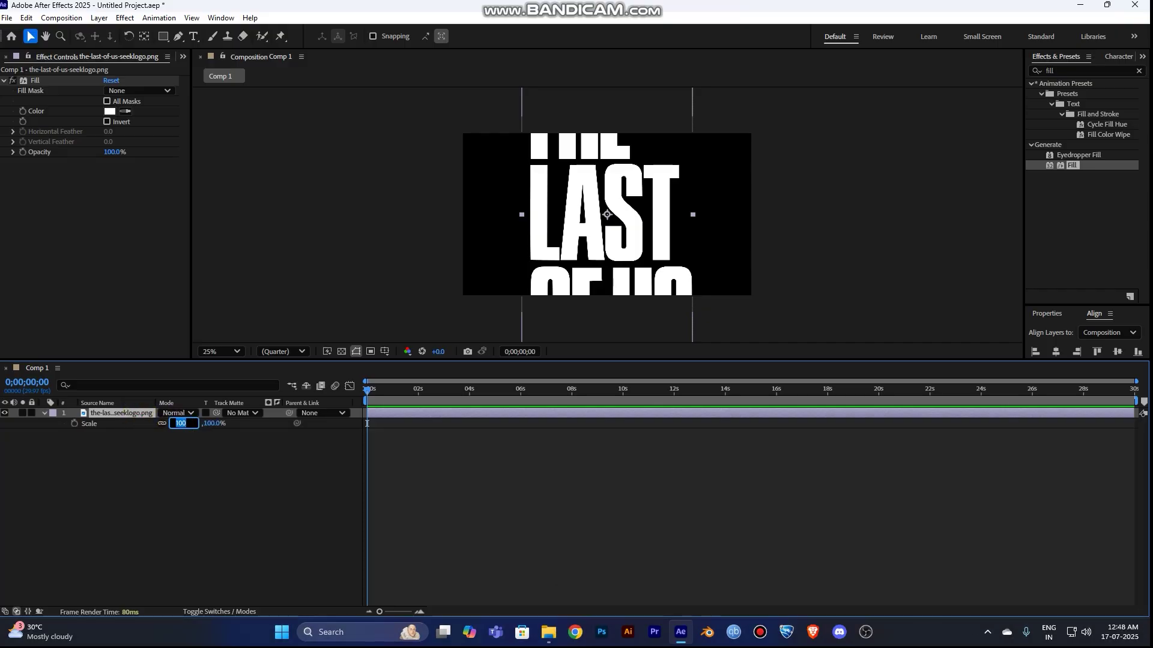
pyautogui.write('40')
pyautogui.press('Return')
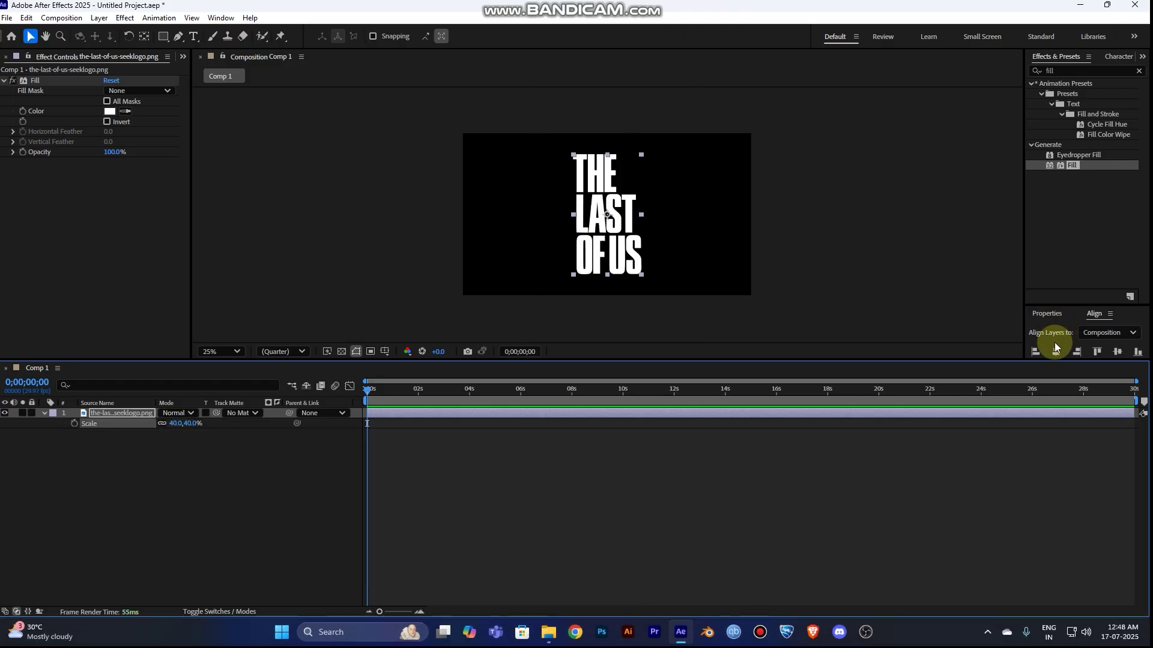
# - Center the logo layer horizontally and vertically in the composition
pyautogui.moveTo(1068, 305); pyautogui.dragTo(1068, 252)
pyautogui.click(1058, 298)
pyautogui.click(1117, 298)
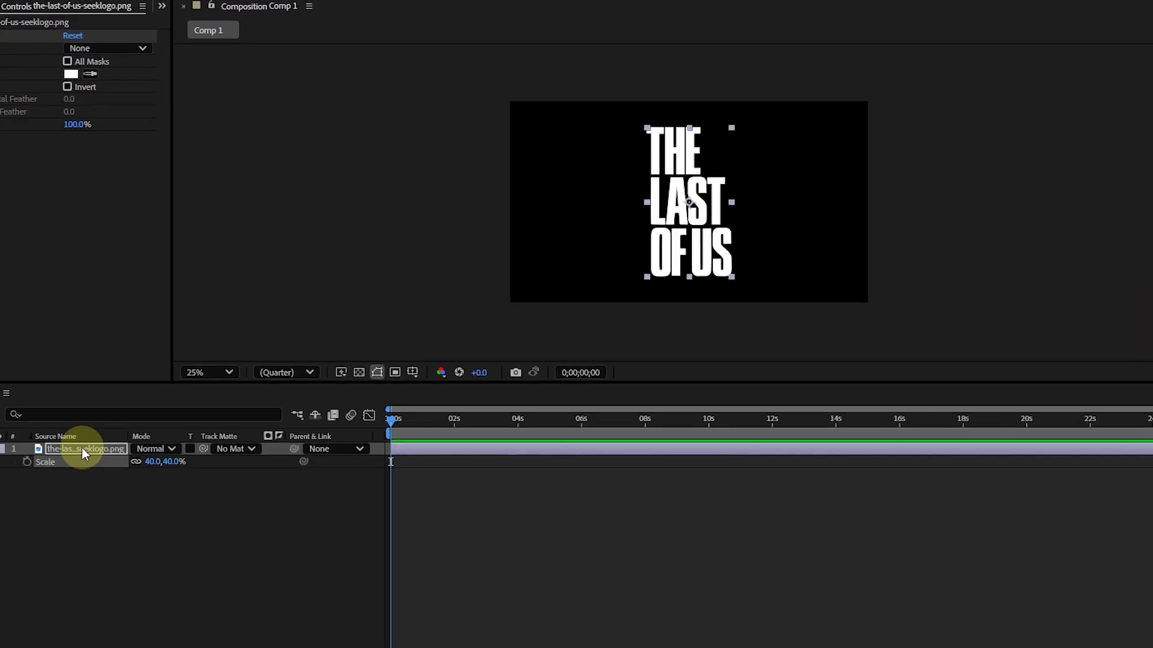
# - Pre-compose the logo layer with the default name, moving all attributes into the new composition
pyautogui.rightClick(121, 414)
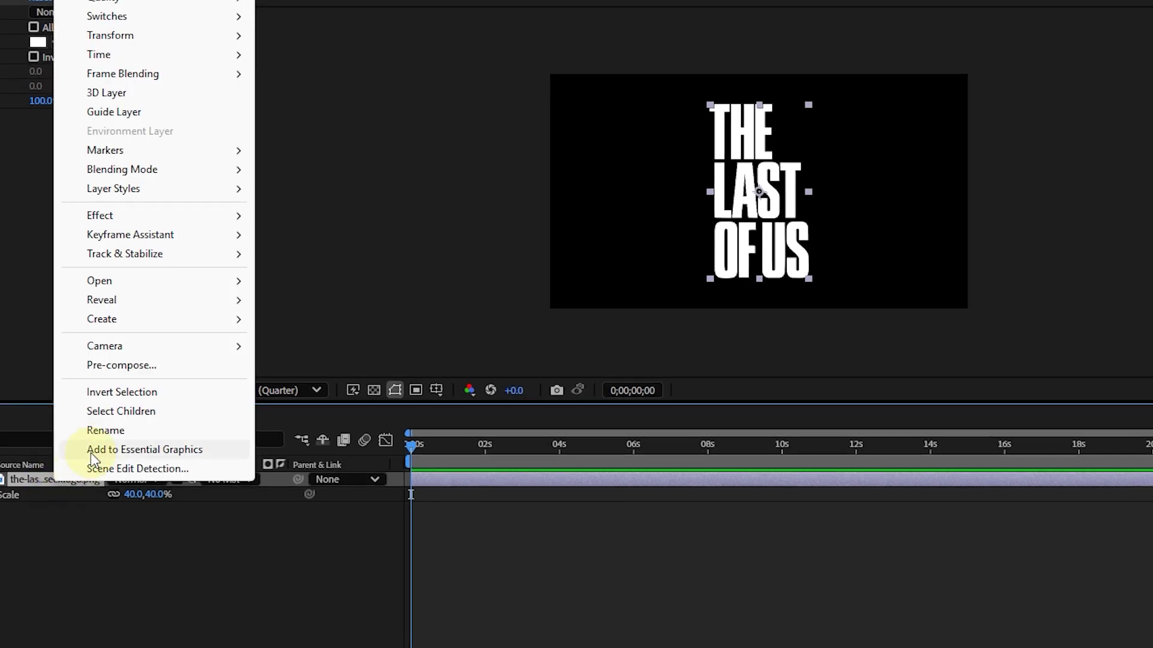
pyautogui.click(133, 368)
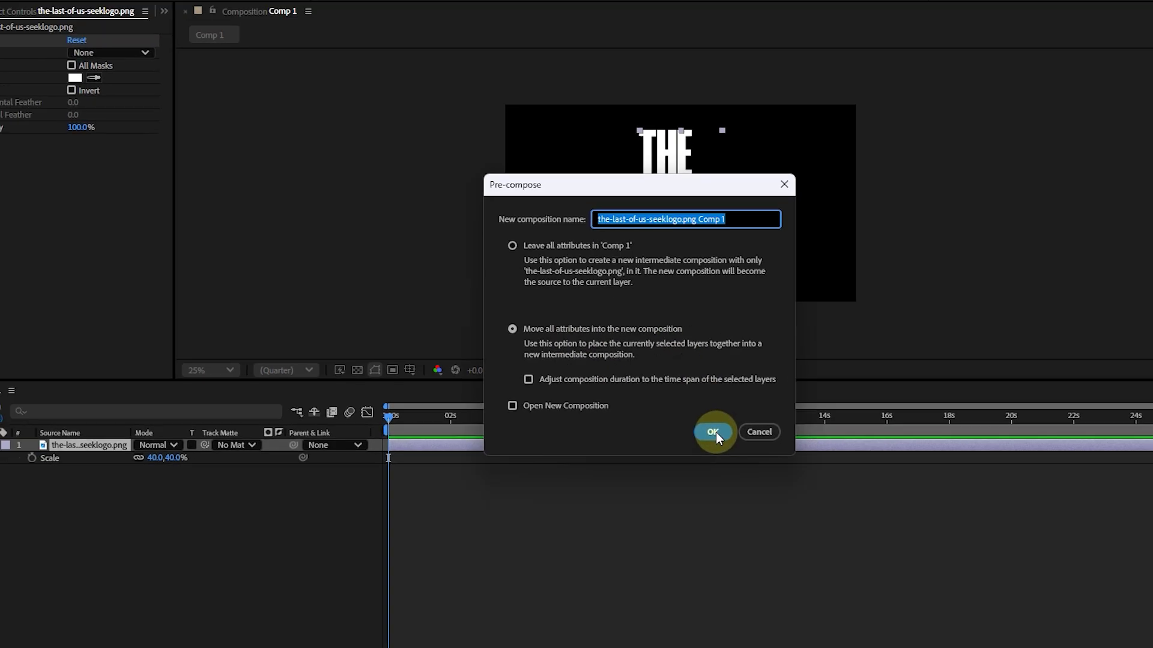
pyautogui.click(713, 432)
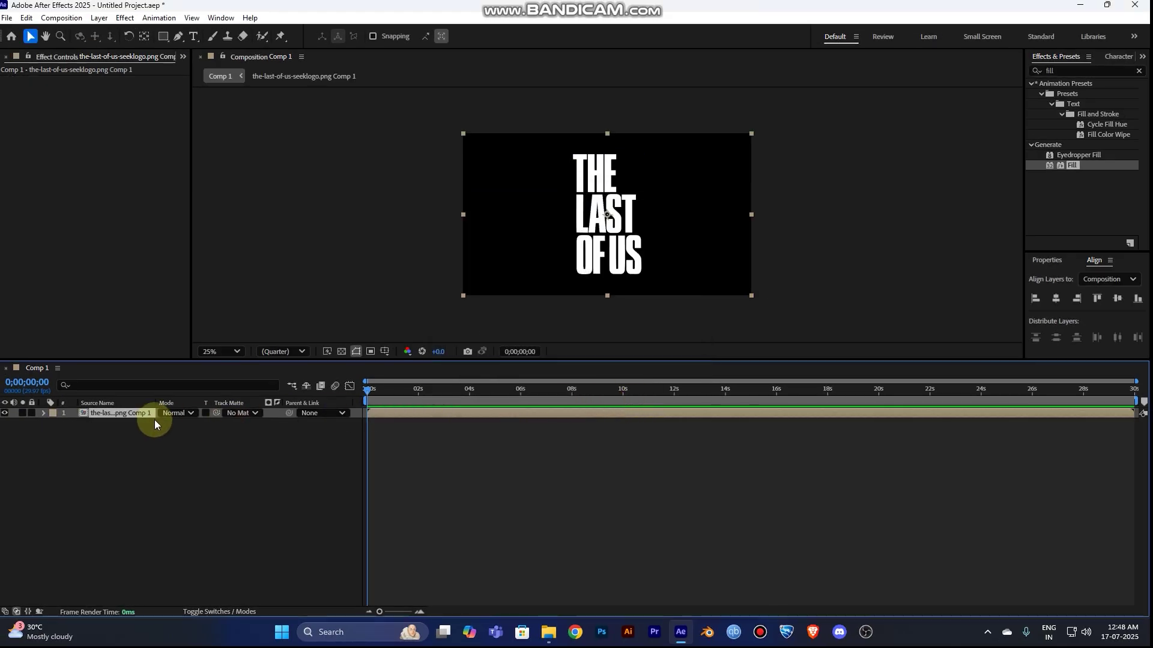
# - Rename the pre-composed logo layer in Comp 1 as LOGO
pyautogui.rightClick(155, 424)
pyautogui.click(190, 377)
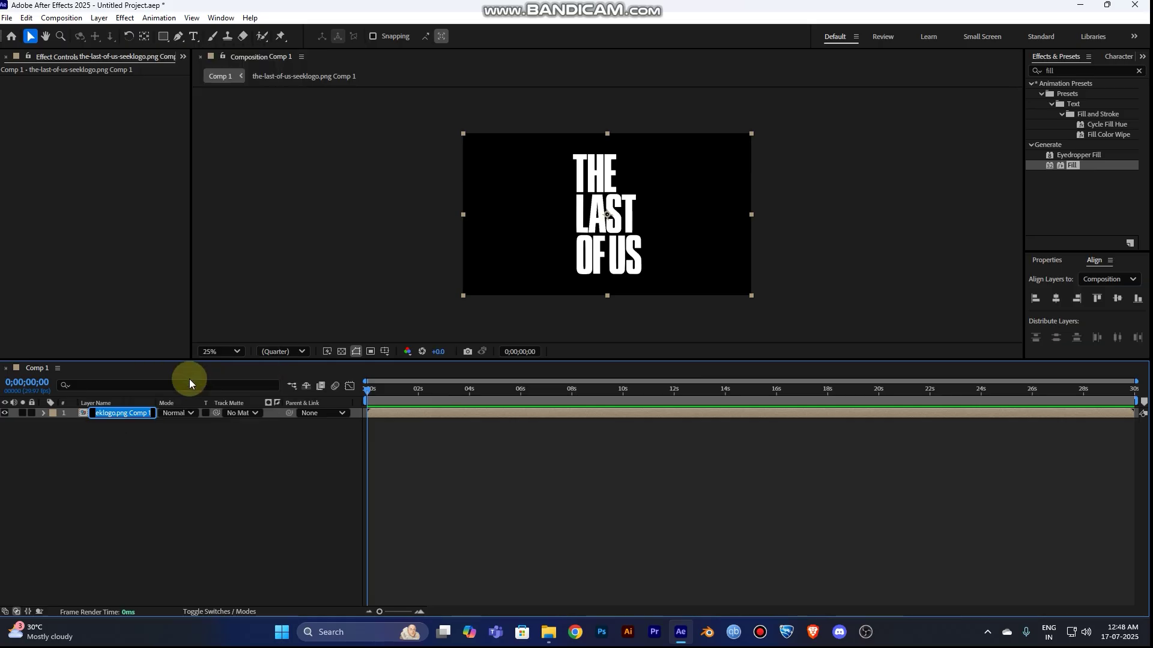
pyautogui.write('LOGO')
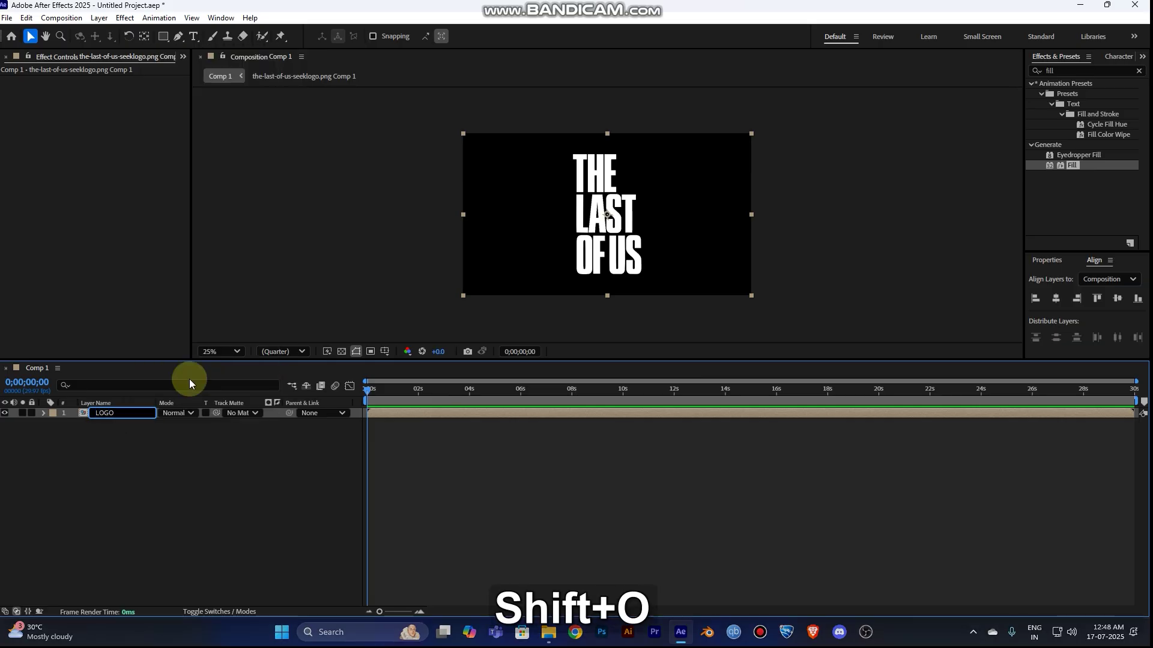
pyautogui.click(216, 452)
# - Inspect the LOGO pre-composition by switching its logo layer's visibility off and on, and return to Comp 1
pyautogui.click(141, 411)
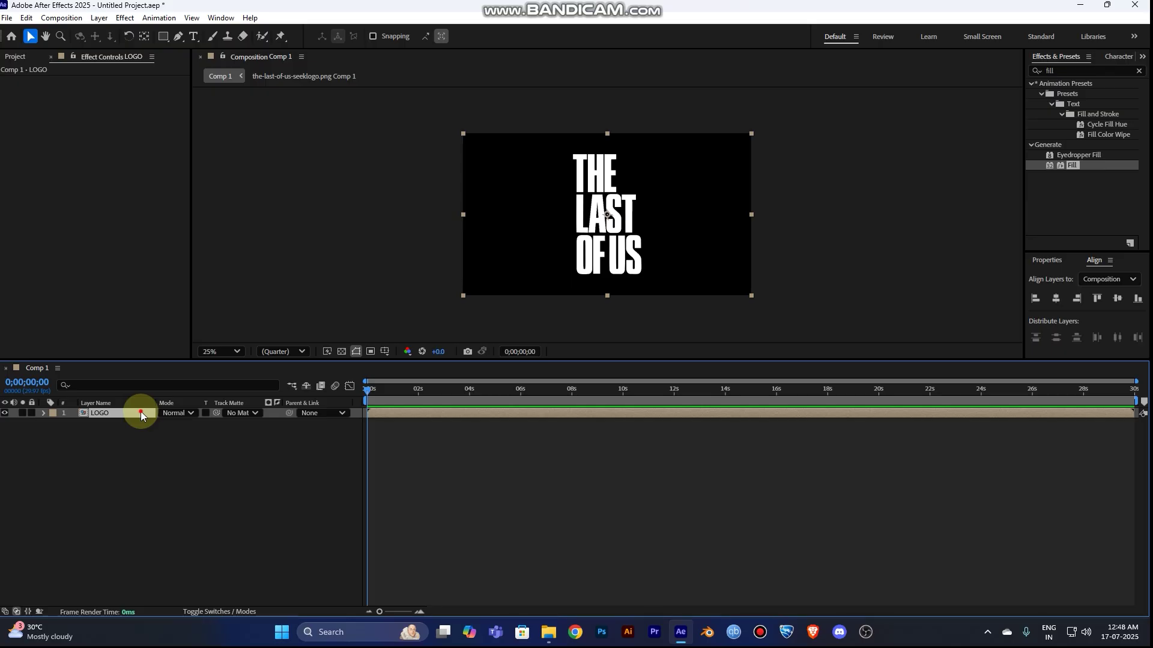
pyautogui.doubleClick(141, 411)
pyautogui.click(5, 413)
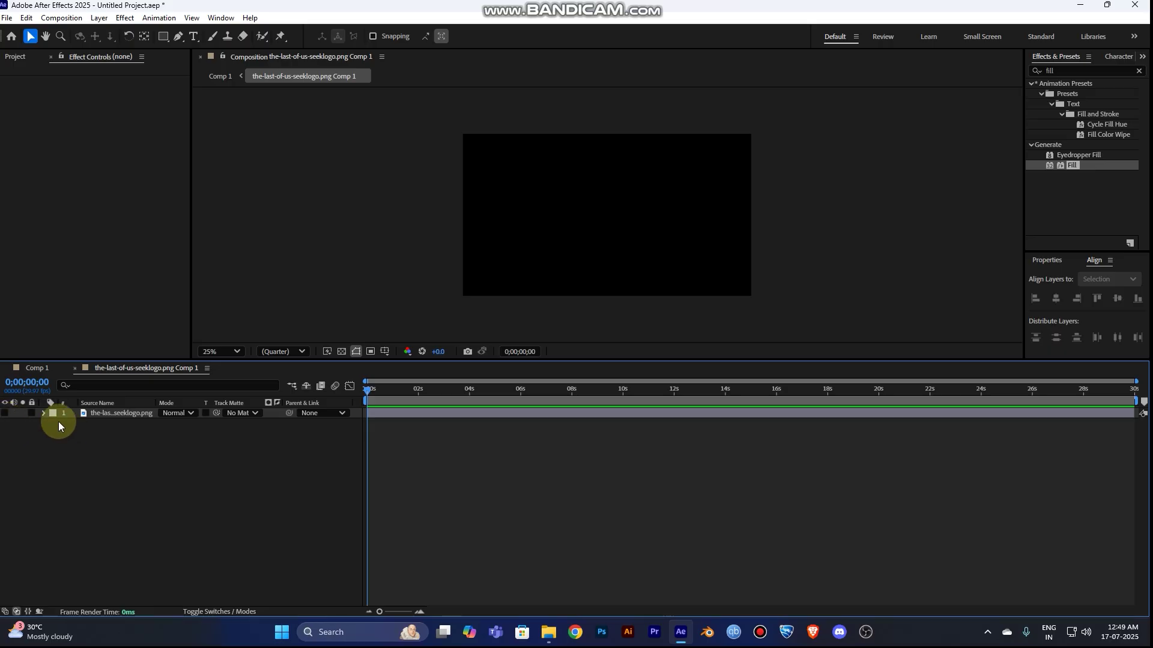
pyautogui.click(7, 414)
pyautogui.click(40, 368)
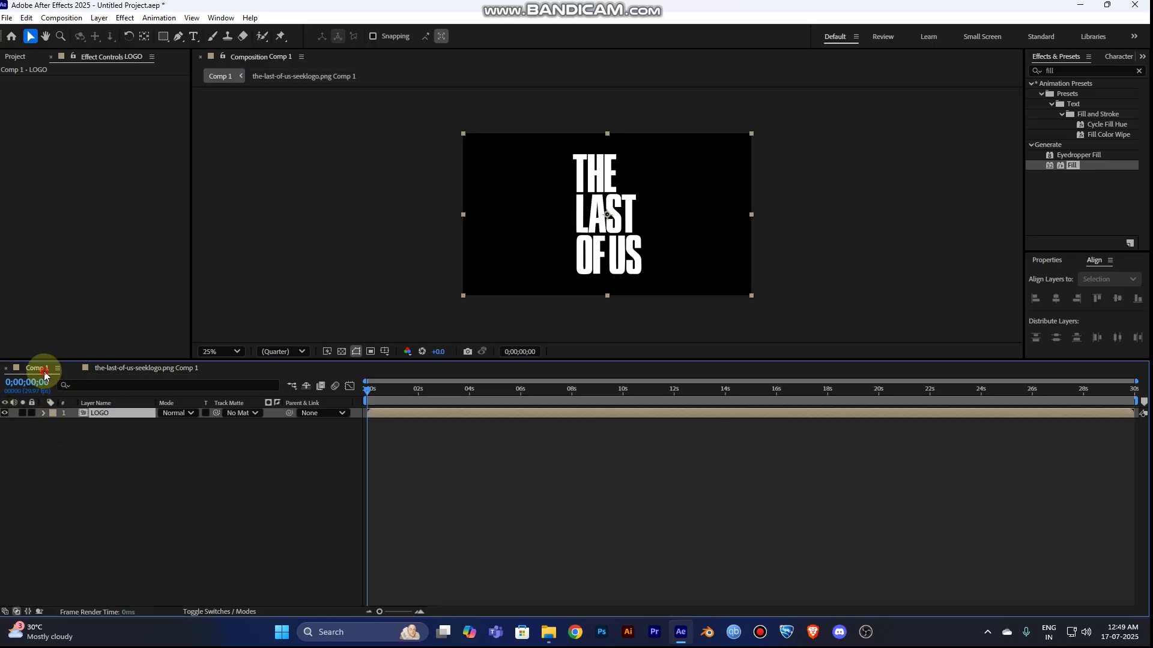
# - Create a white 1920 × 1080 px solid named "Noise Transition" above the LOGO layer in Comp 1
pyautogui.click(104, 413)
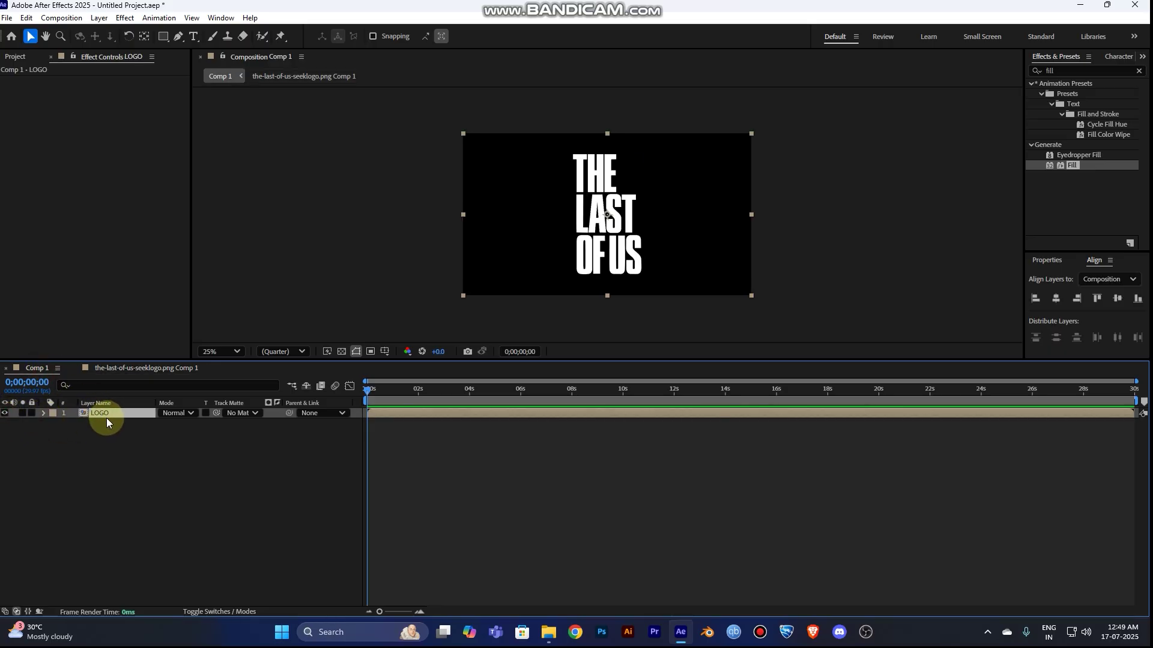
pyautogui.rightClick(180, 480)
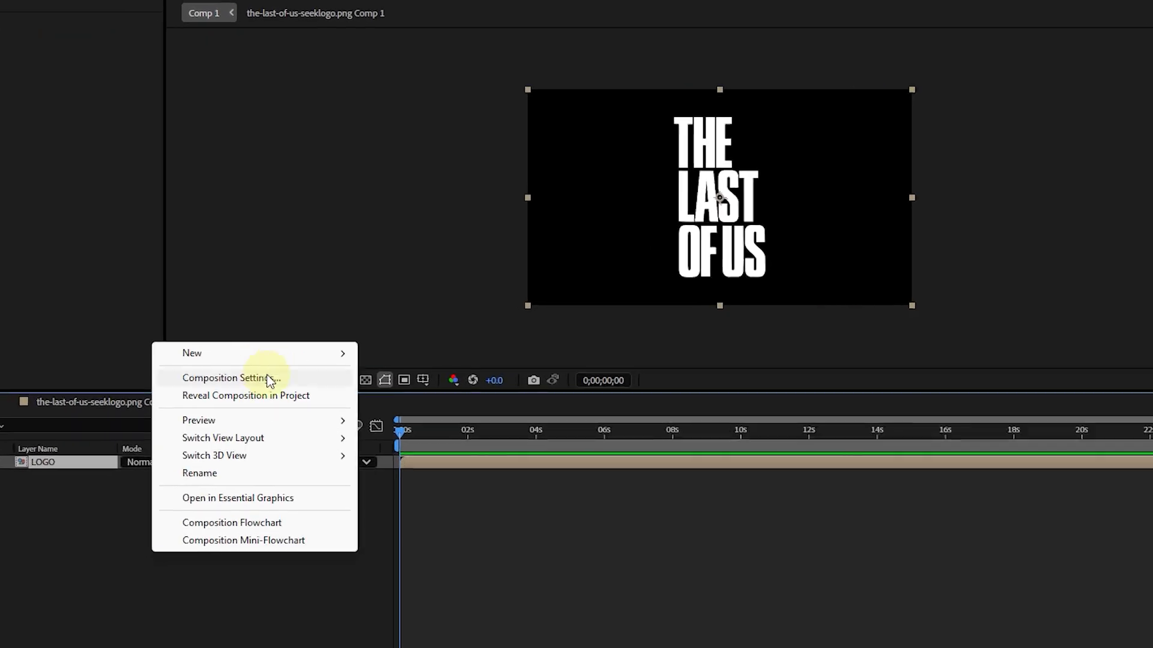
pyautogui.moveTo(245, 360)
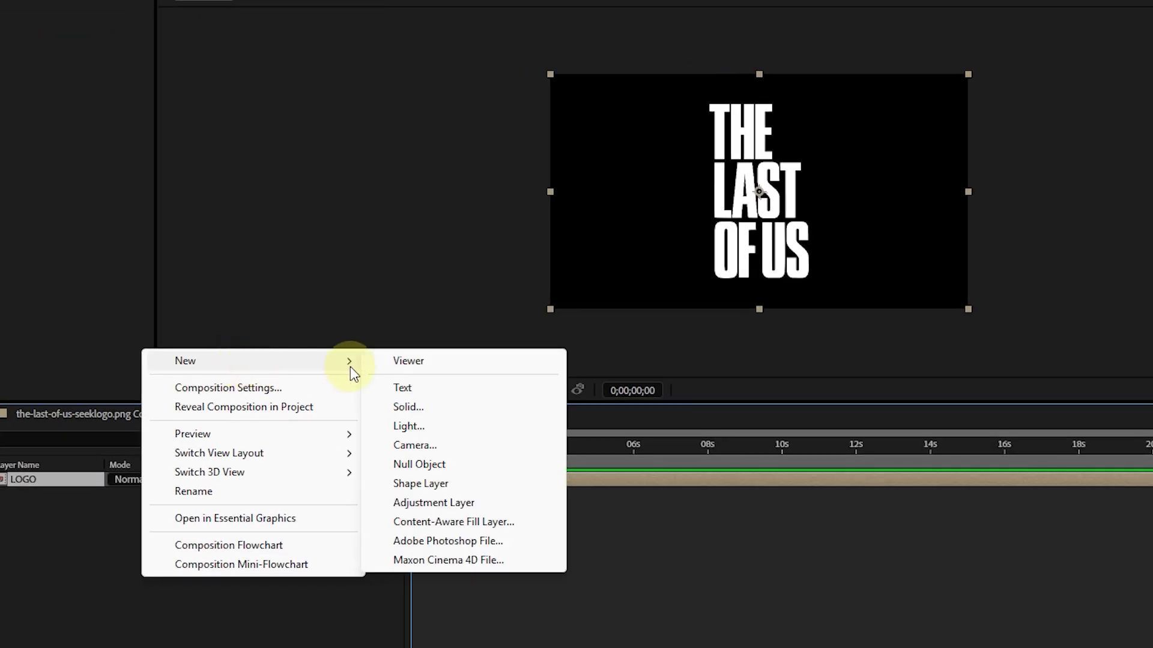
pyautogui.click(404, 406)
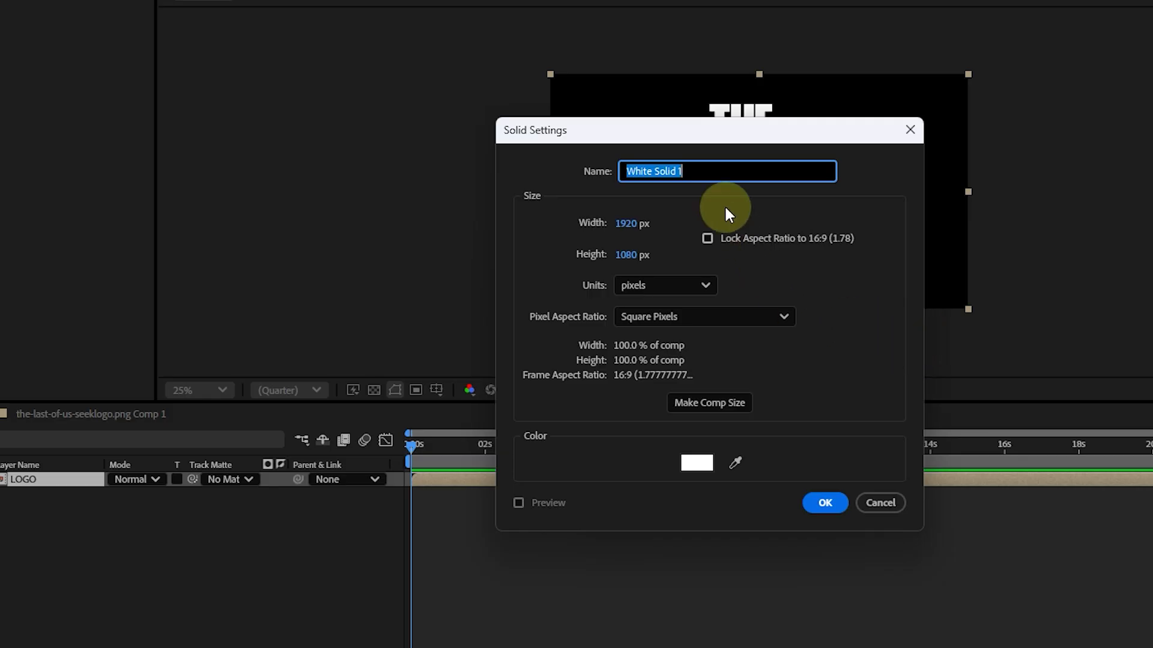
pyautogui.write('Noise ')
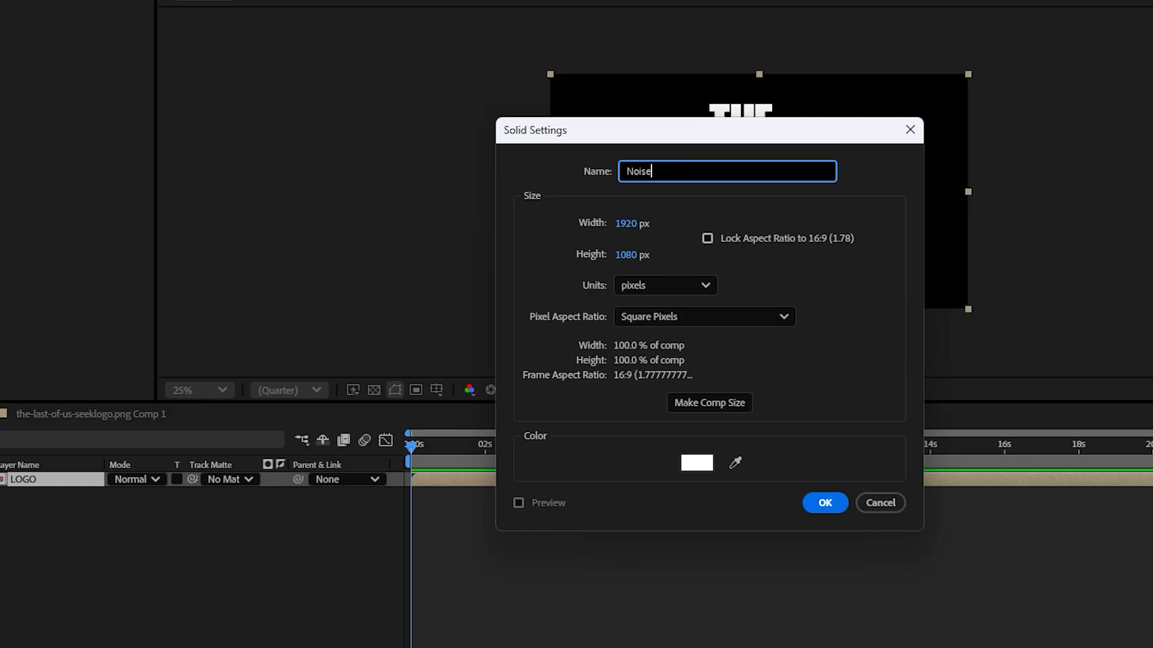
pyautogui.write('Trasnsition')
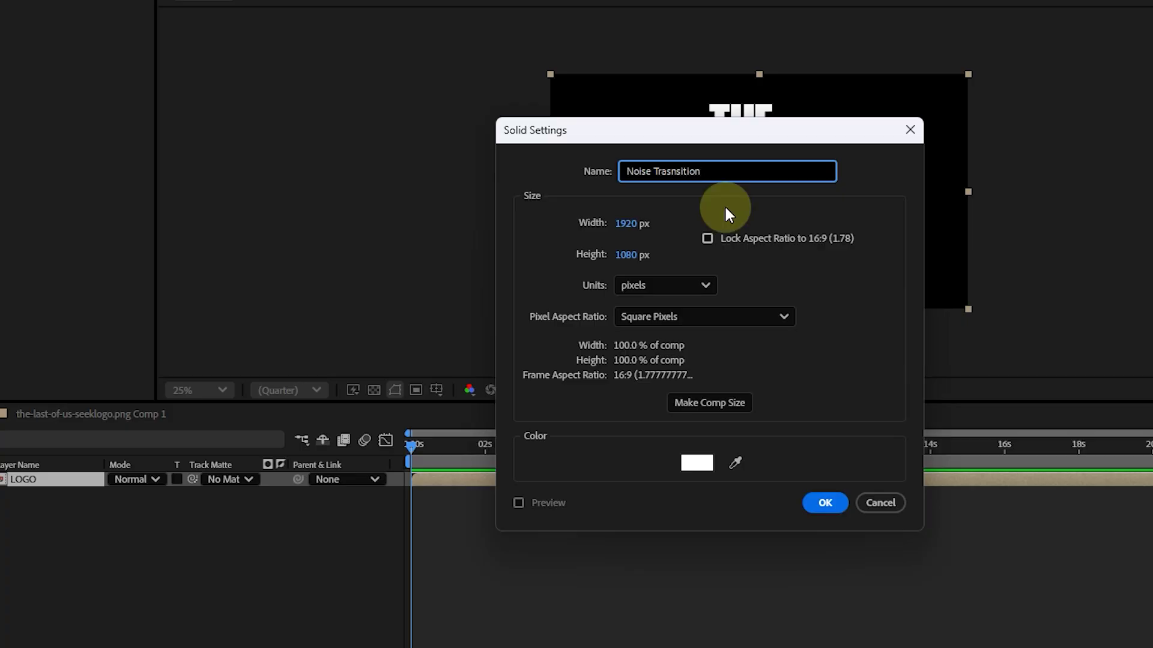
pyautogui.click(671, 171)
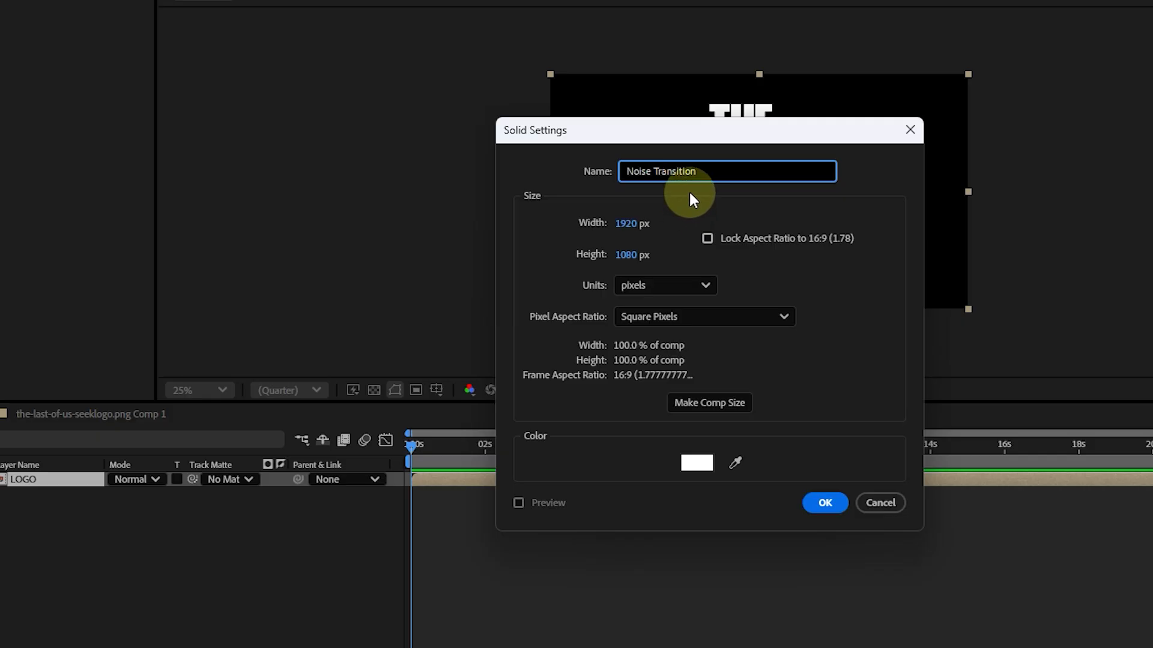
pyautogui.click(820, 503)
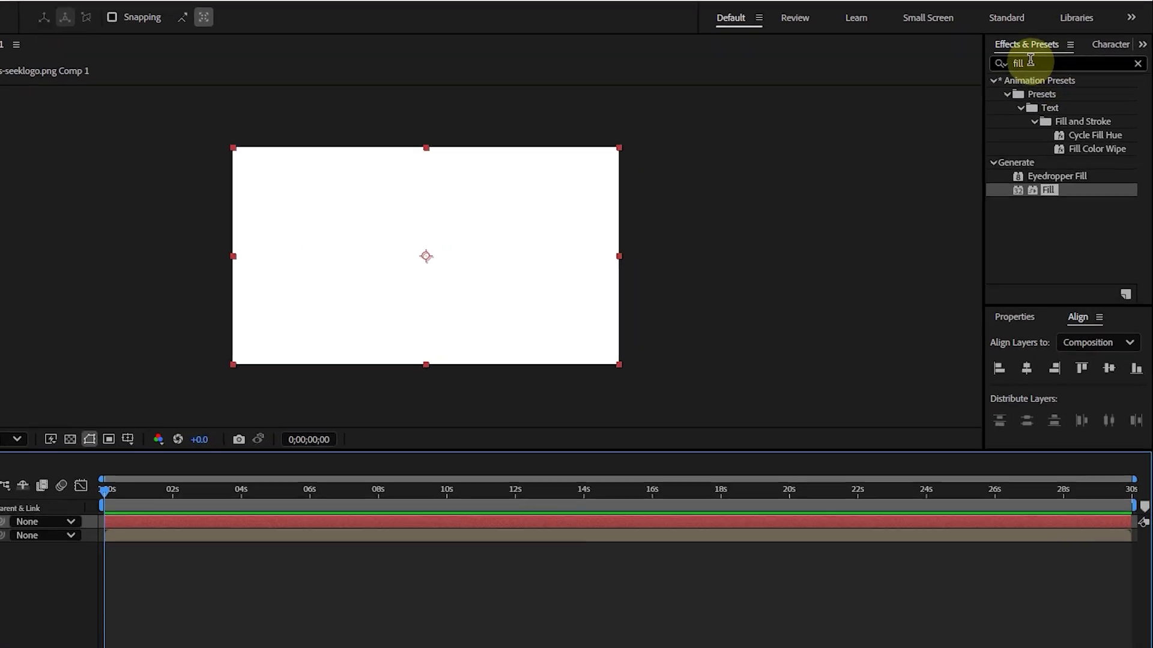
# - Search the effects for "Fract" and apply Fractal Noise to the Noise Transition solid
pyautogui.doubleClick(1030, 61)
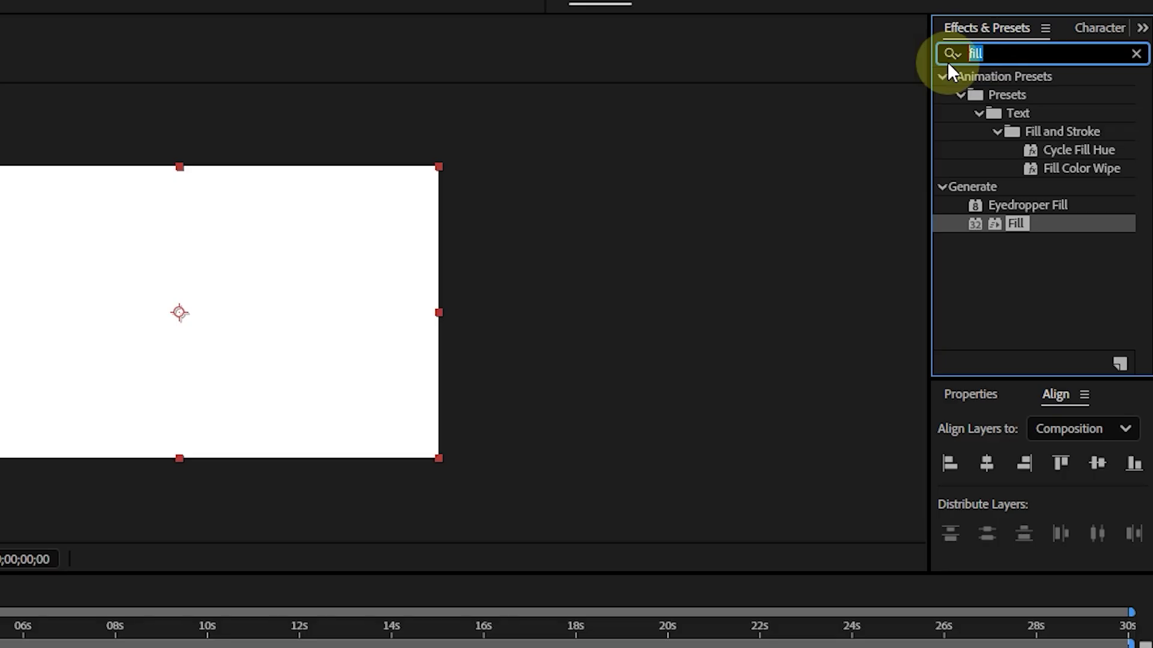
pyautogui.write('Fract')
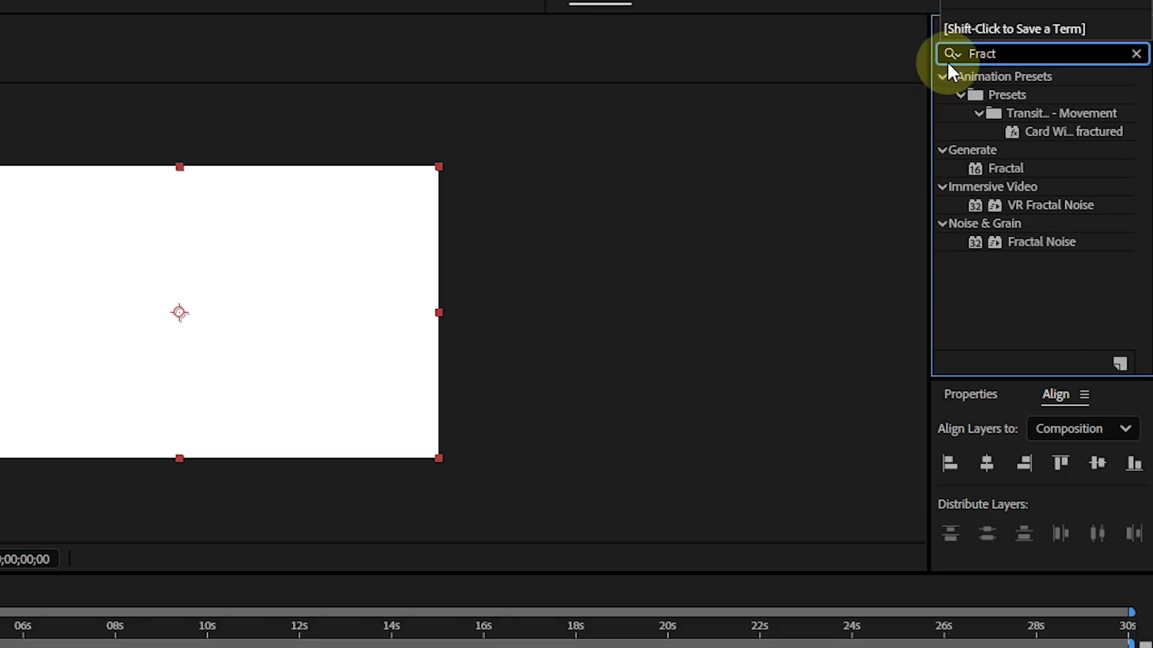
pyautogui.click(1035, 241)
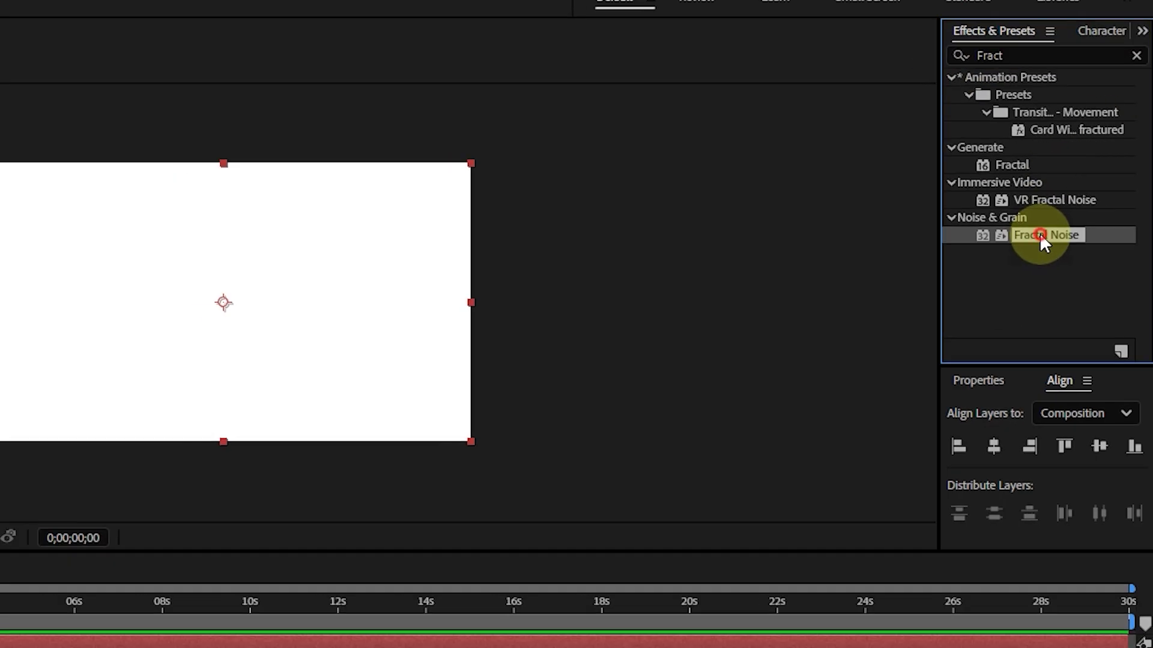
pyautogui.moveTo(1039, 234); pyautogui.dragTo(510, 644)
pyautogui.moveTo(775, 413); pyautogui.dragTo(776, 413)
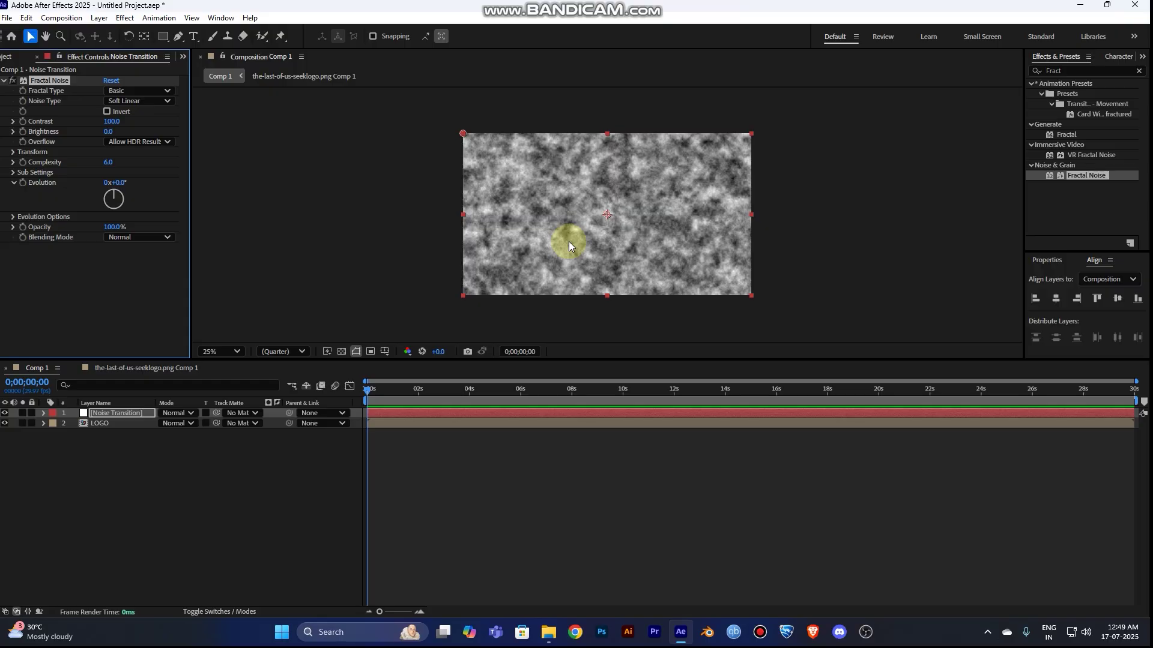
# - Set the Fractal Noise type to Dynamic Progressive, and undo a trial contrast increase to 125
pyautogui.press('.')
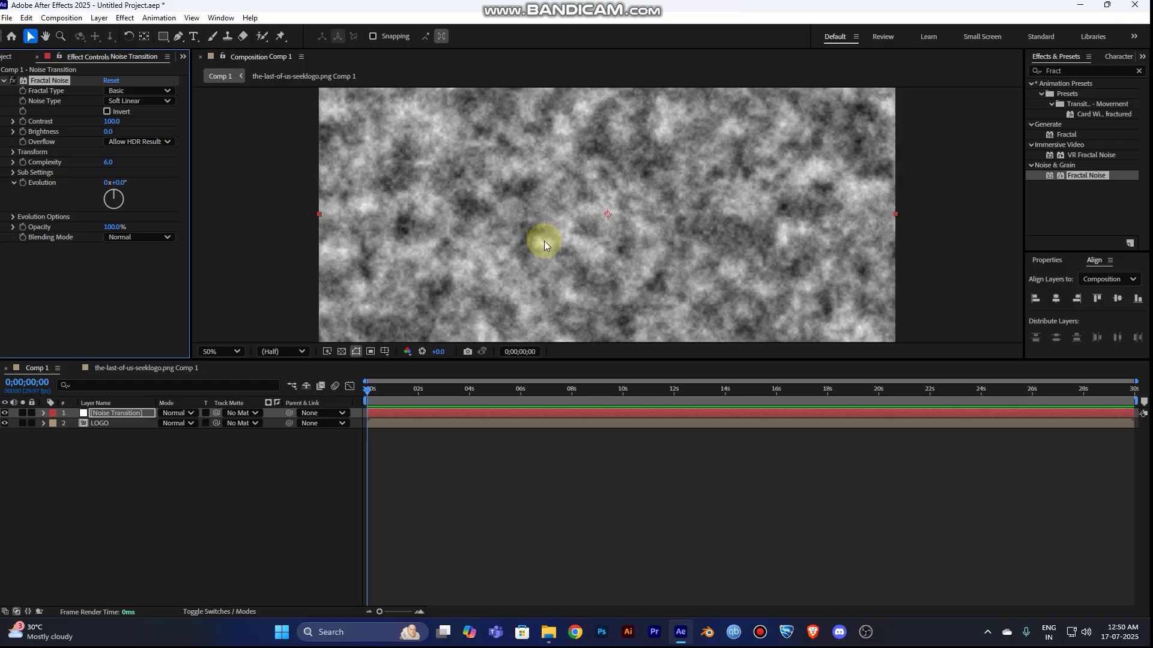
pyautogui.click(129, 92)
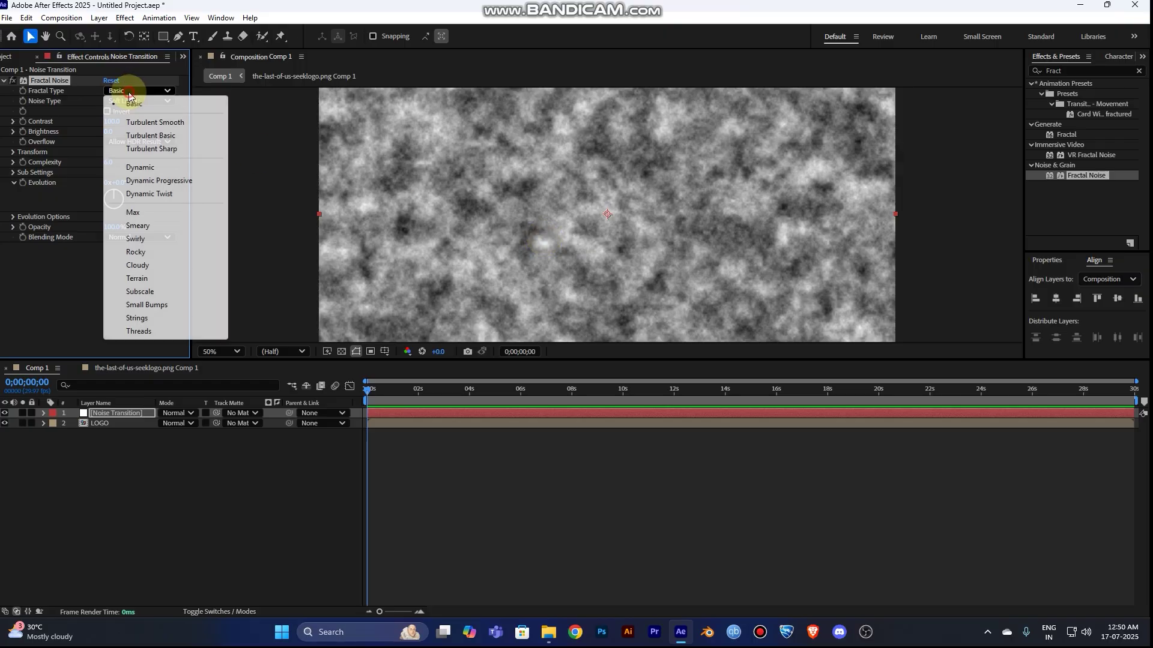
pyautogui.click(160, 181)
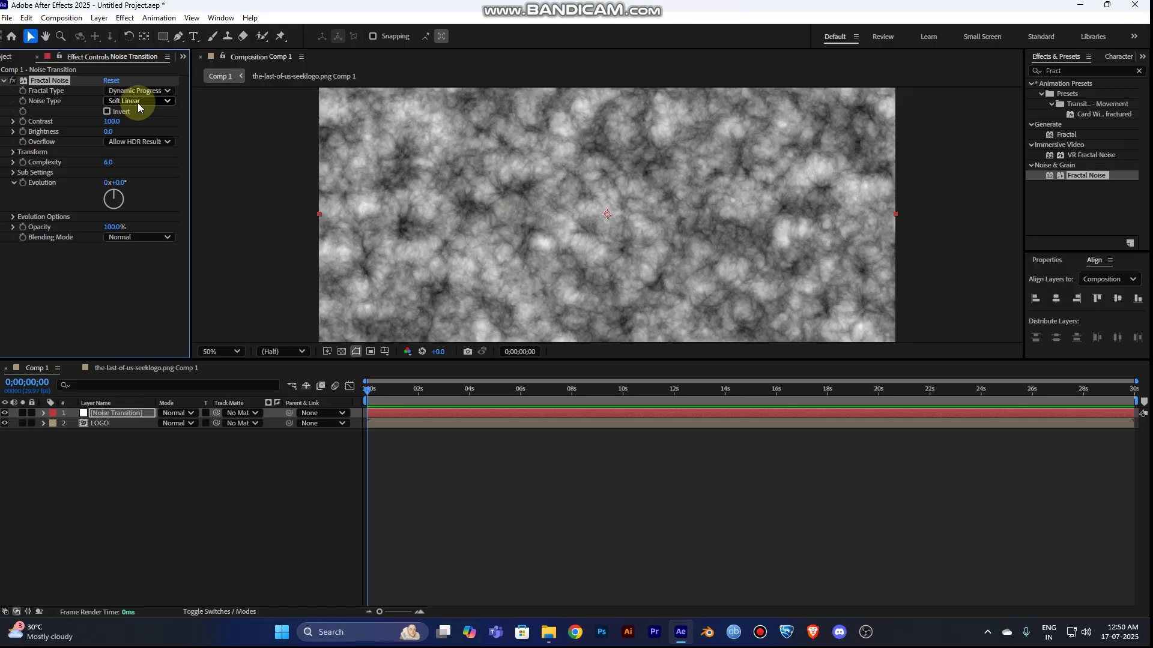
pyautogui.moveTo(113, 124)
pyautogui.mouseDown()
pyautogui.moveTo(146, 115)
pyautogui.moveTo(127, 124)
pyautogui.mouseUp()
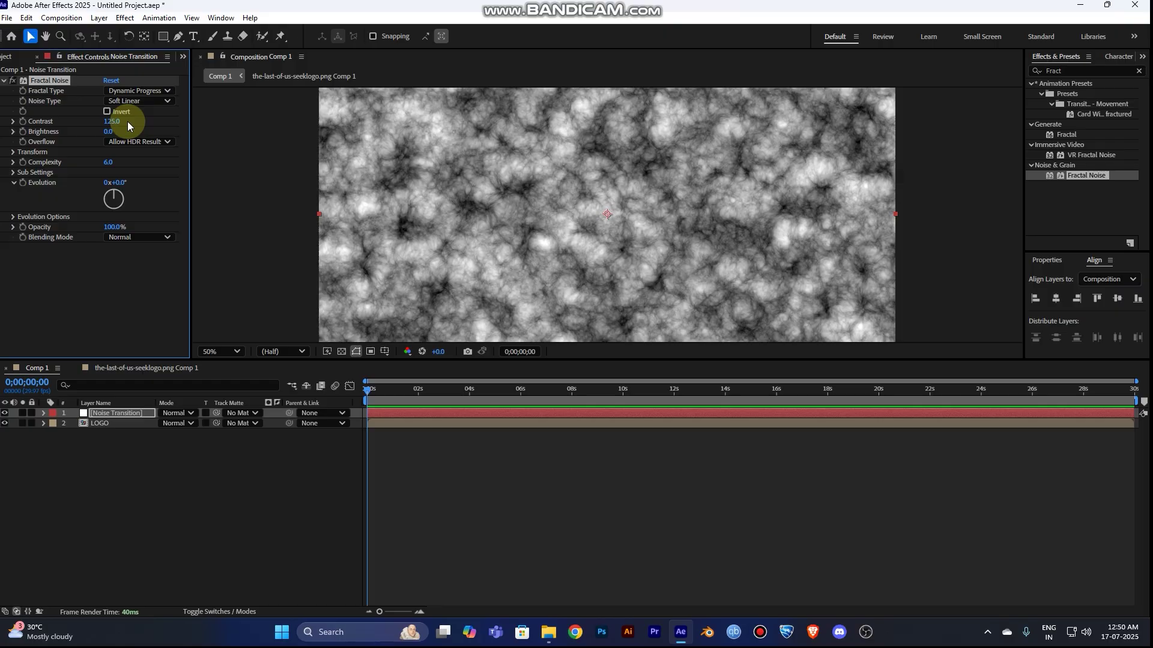
pyautogui.hotkey('ctrl', 'z')
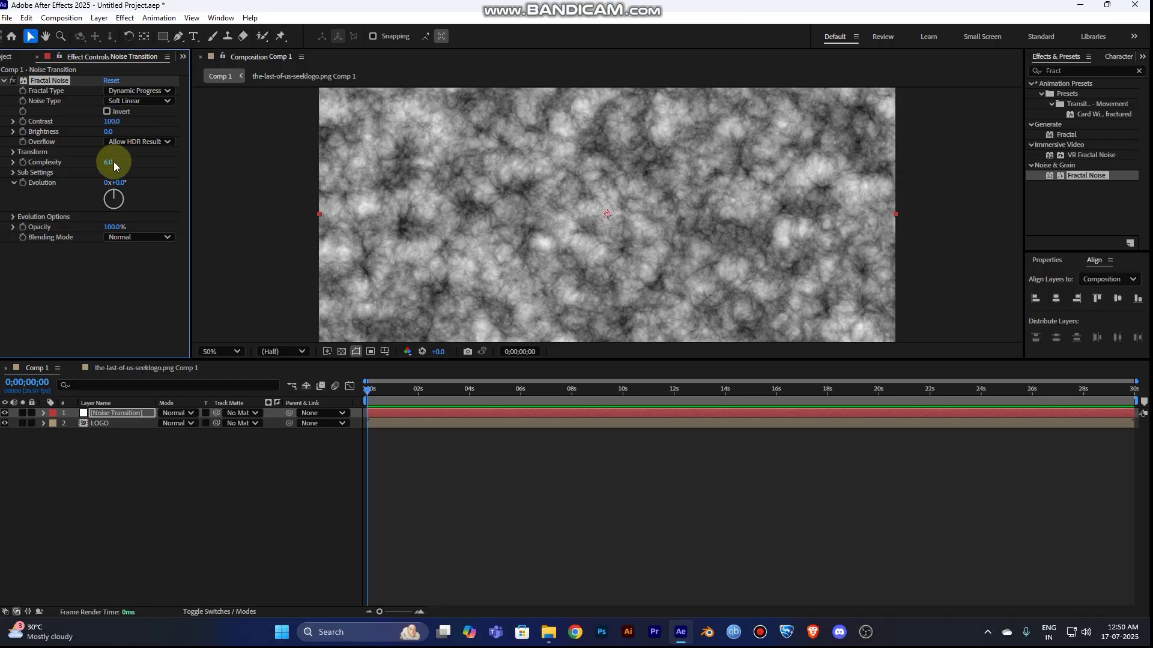
# - Set the uniform scale in the Fractal Noise transform settings to 1500
pyautogui.click(13, 152)
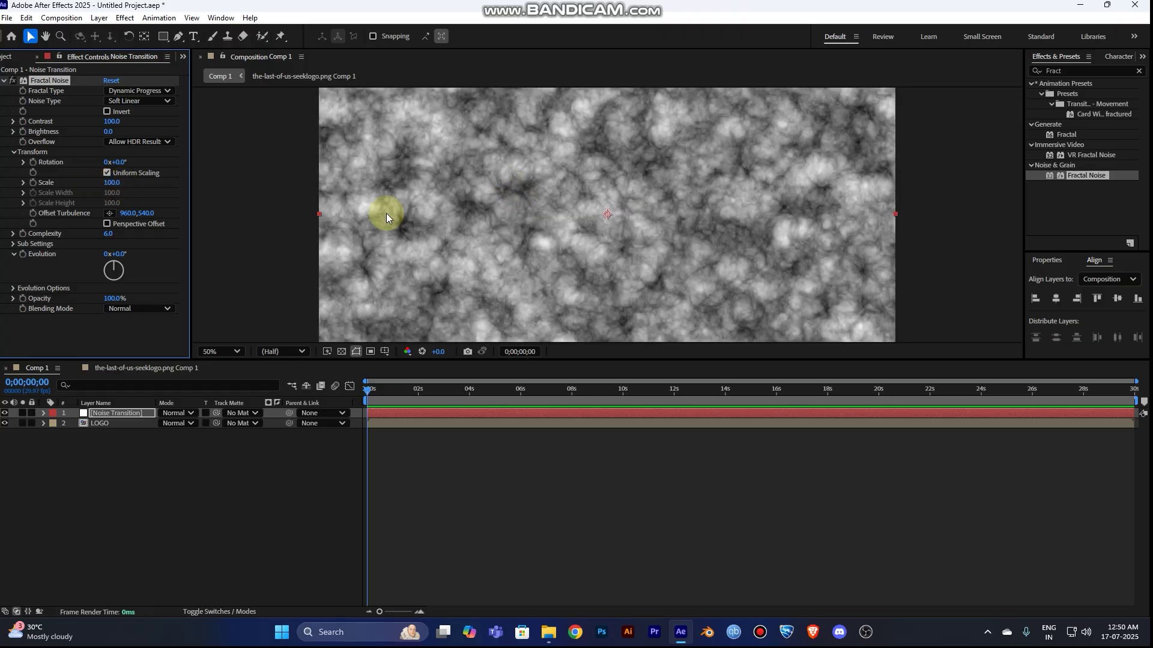
pyautogui.click(113, 183)
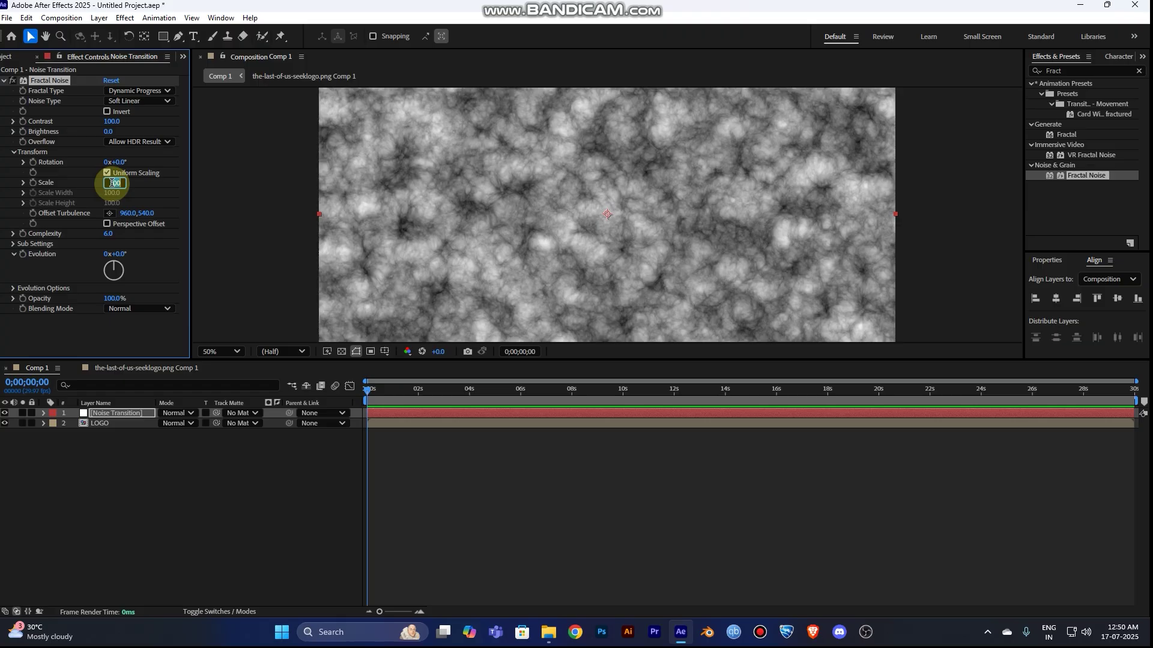
pyautogui.write('1500')
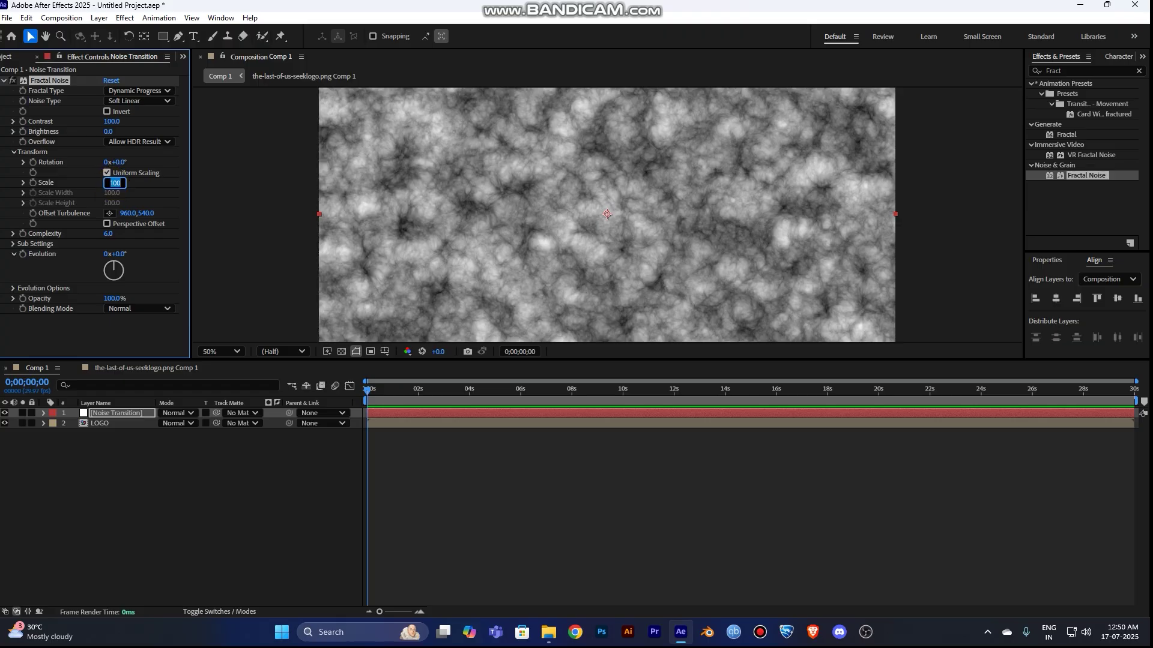
pyautogui.press('Return')
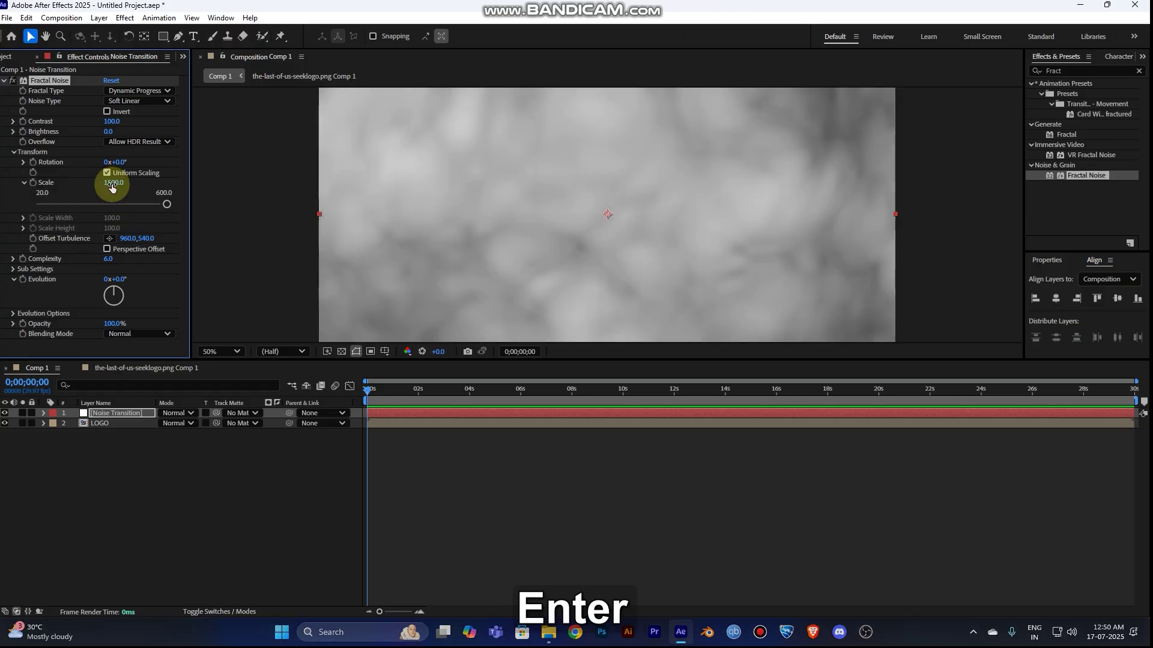
# - Set the Fractal Noise complexity to 20
pyautogui.scroll(-1, 384, 214)
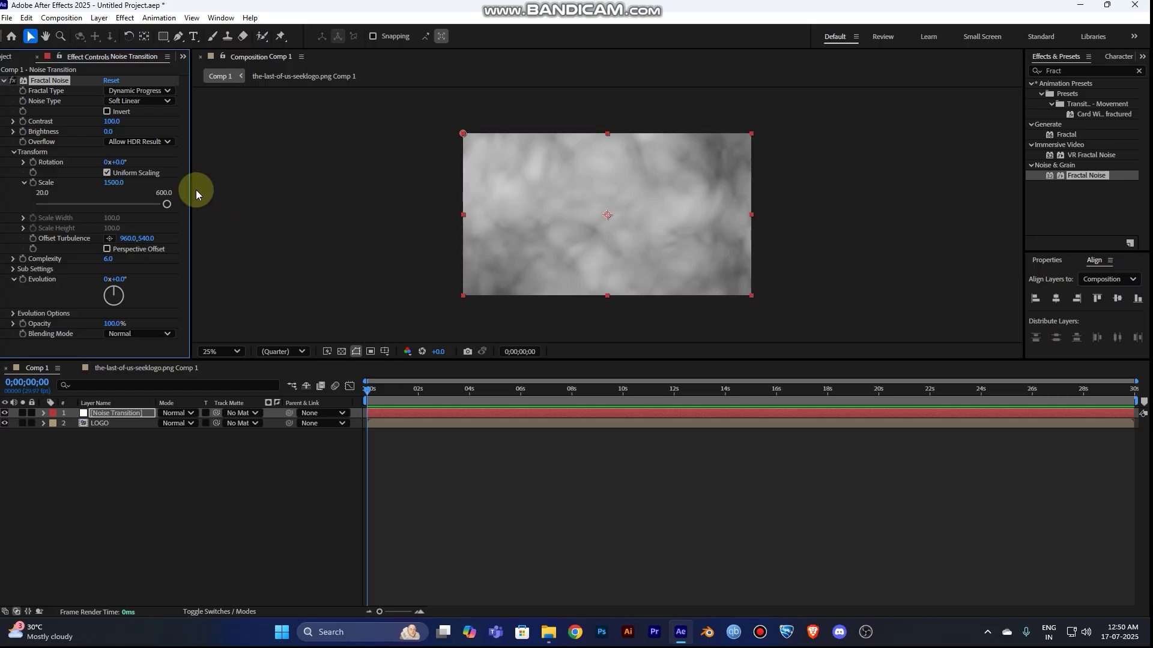
pyautogui.click(109, 258)
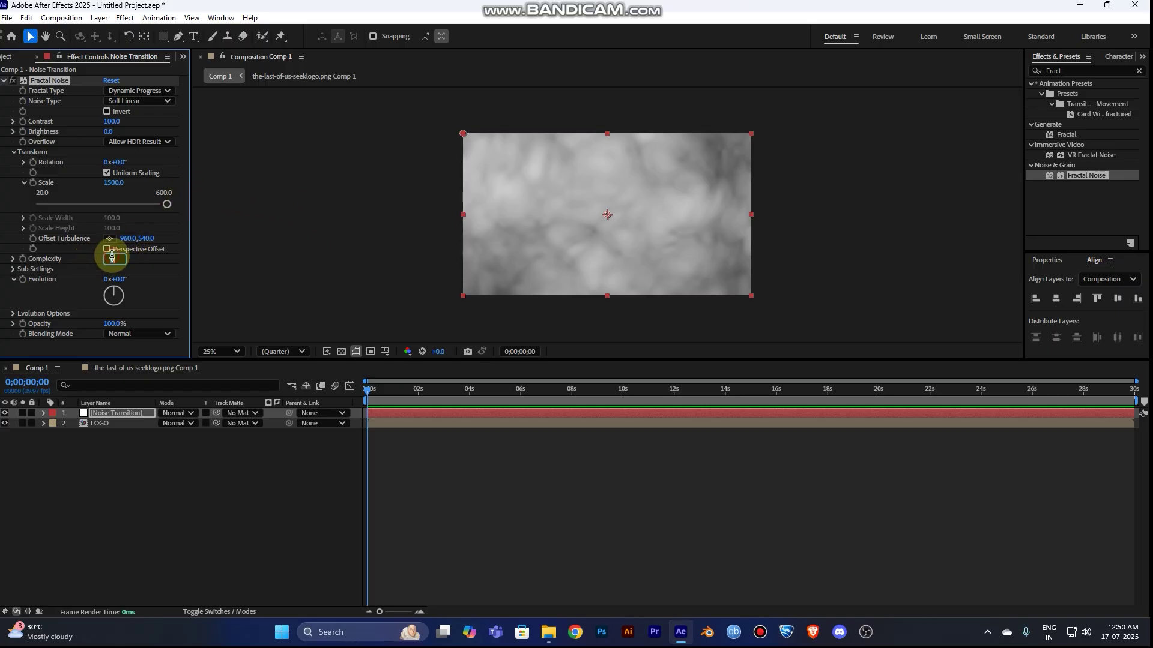
pyautogui.write('20.')
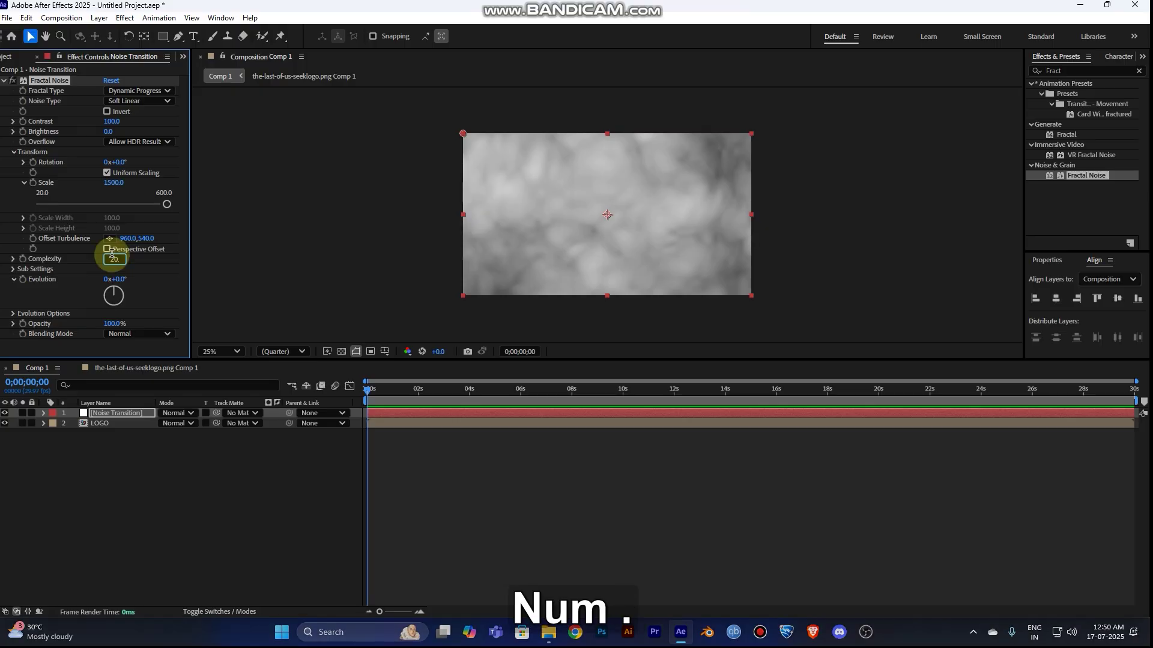
pyautogui.press('Return')
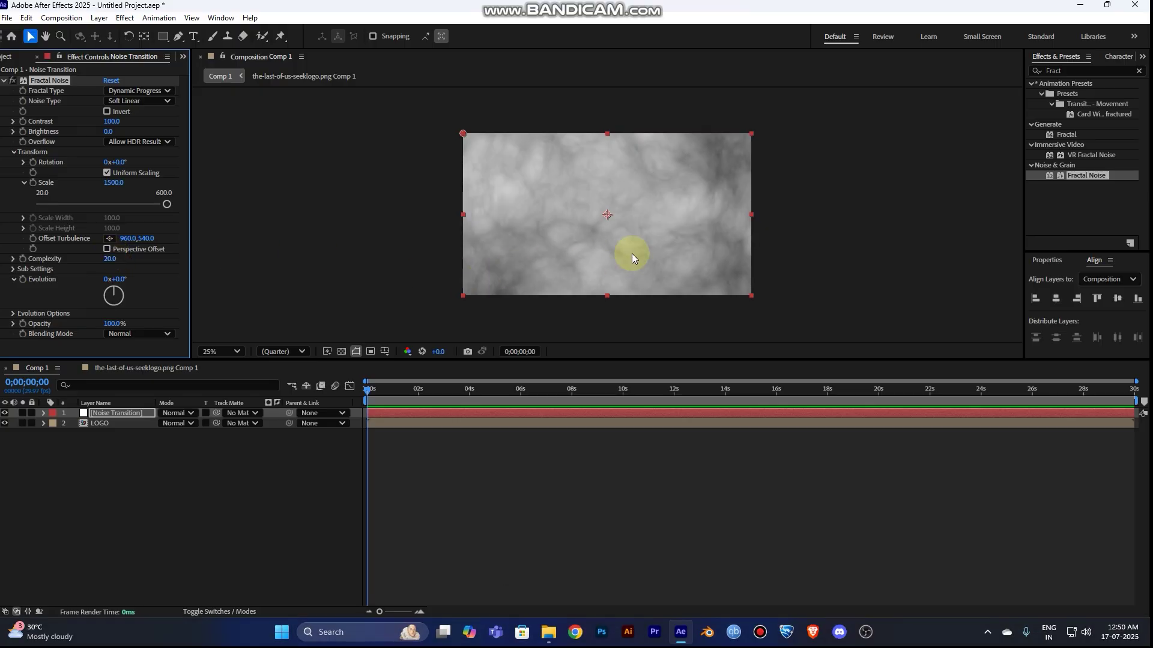
# - Raise the Fractal Noise contrast while checking the pattern, trying 327 and 320, and settle on 325
pyautogui.press('.')
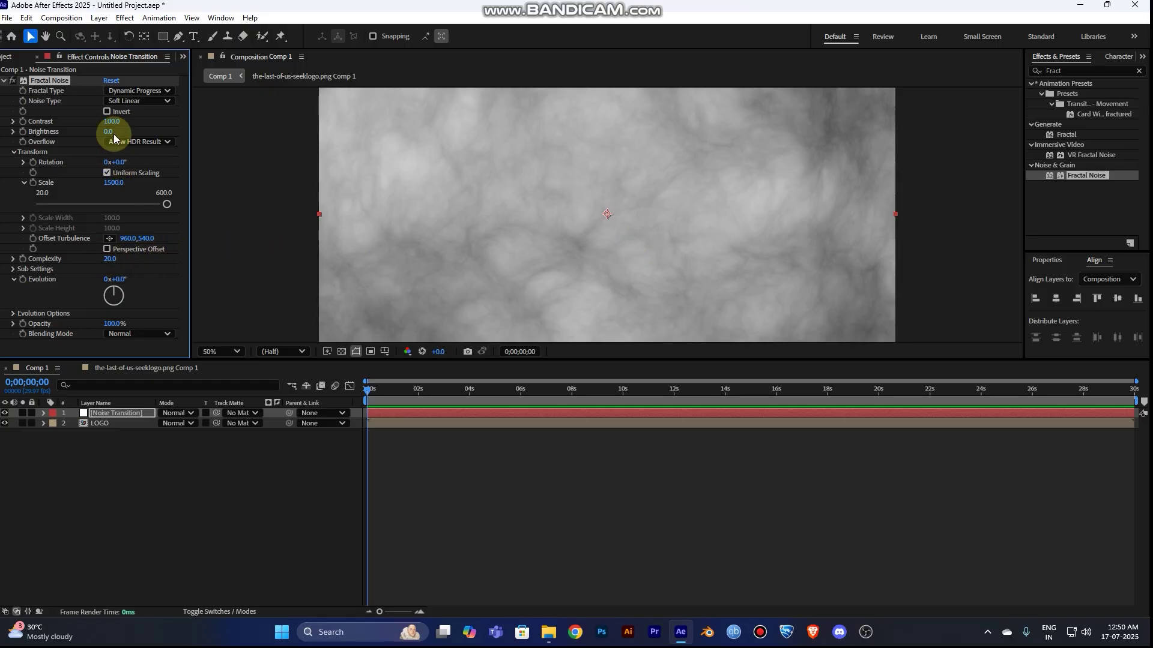
pyautogui.moveTo(109, 122); pyautogui.dragTo(244, 121)
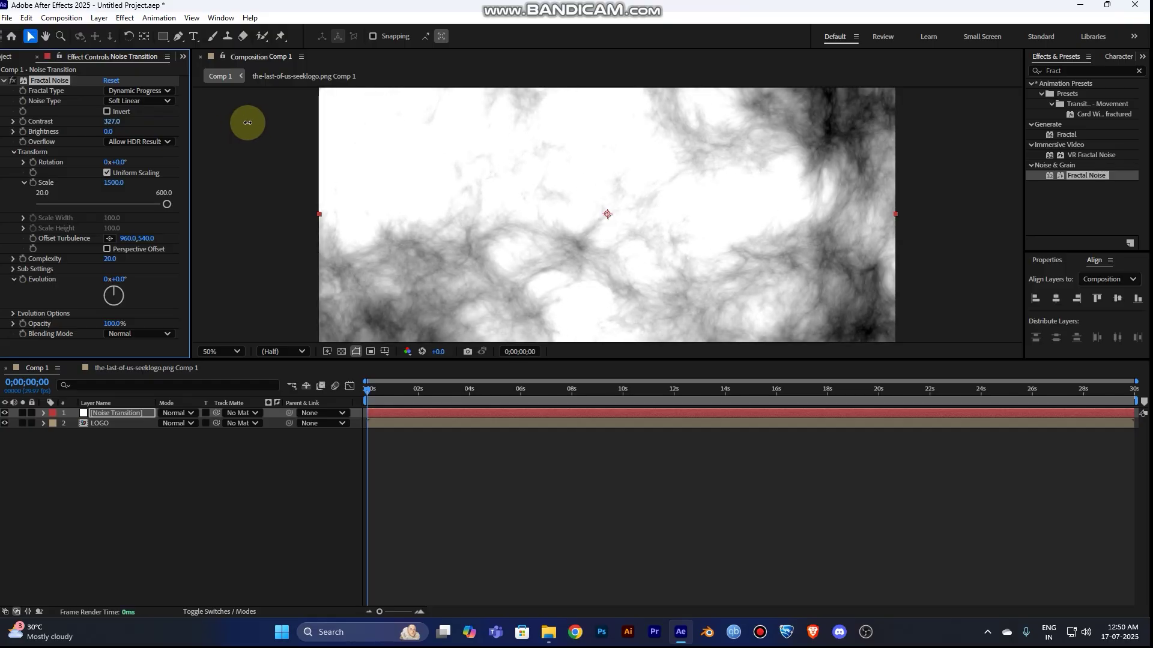
pyautogui.press(',')
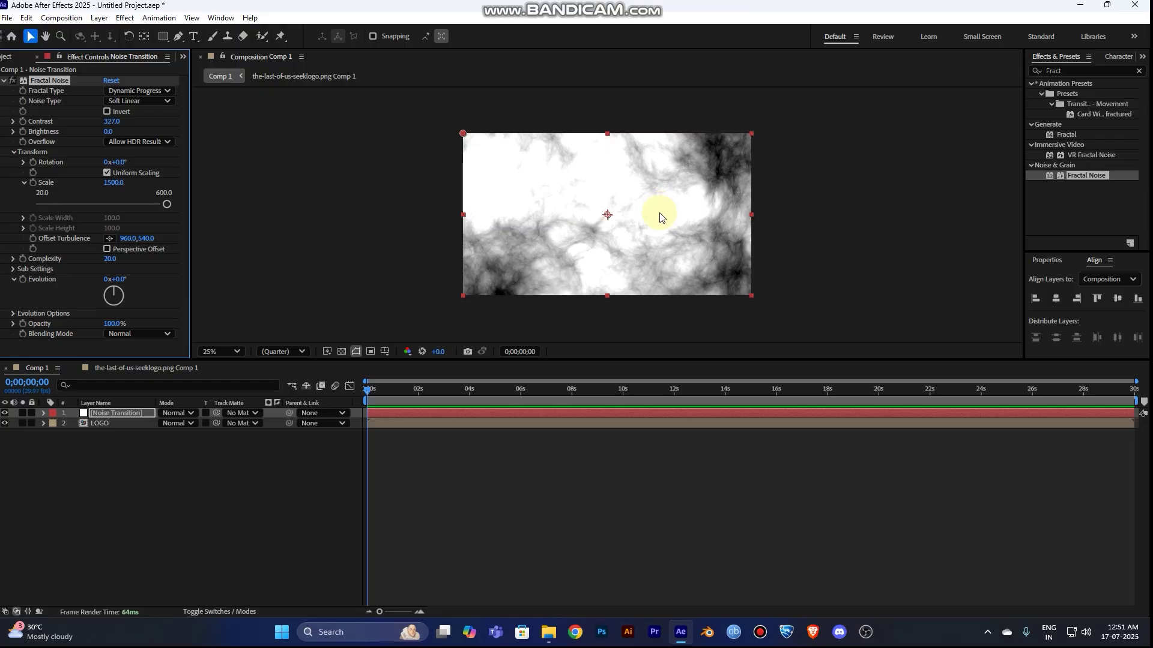
pyautogui.click(114, 121)
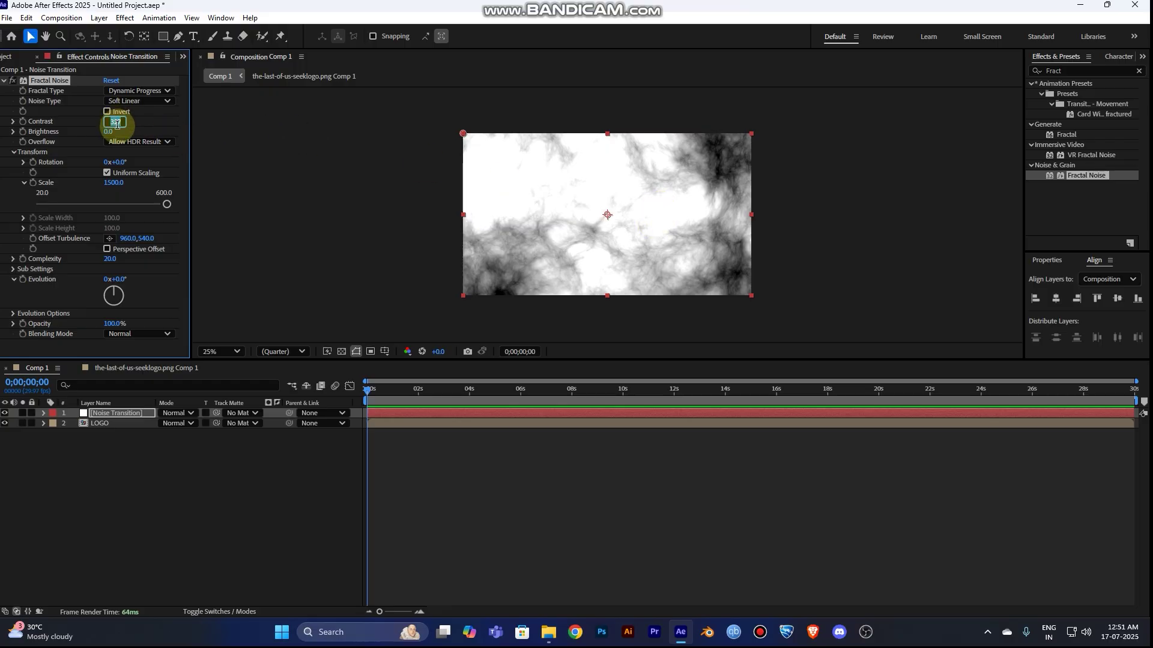
pyautogui.write('320')
pyautogui.press('Return')
pyautogui.click(109, 122)
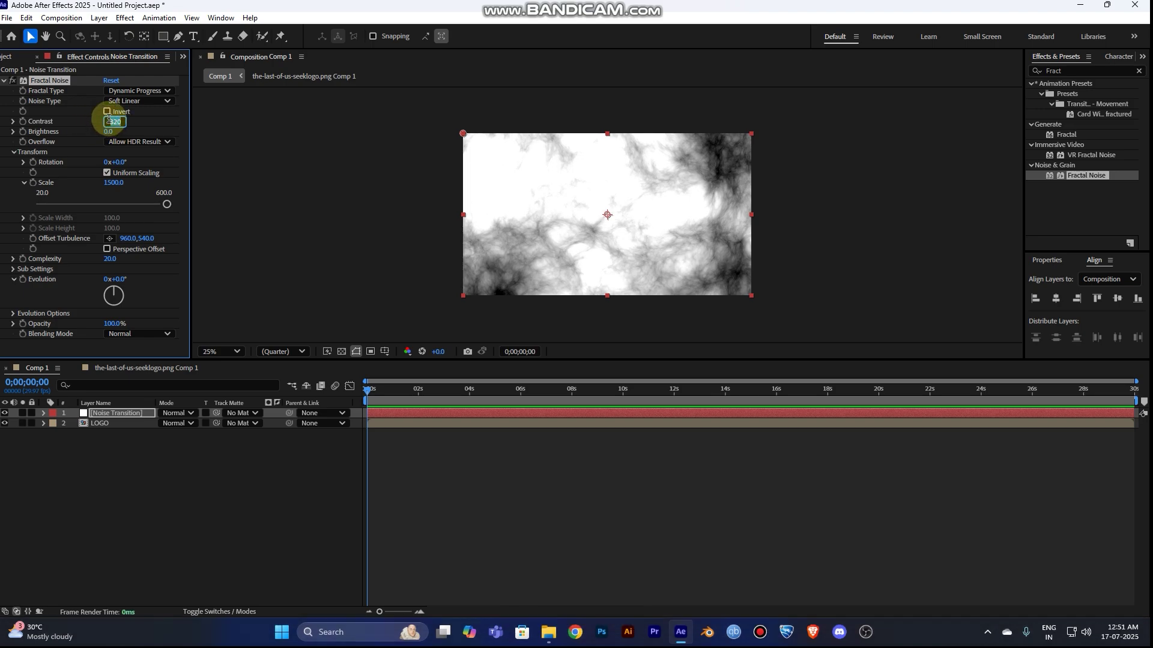
pyautogui.write('325')
pyautogui.press('Return')
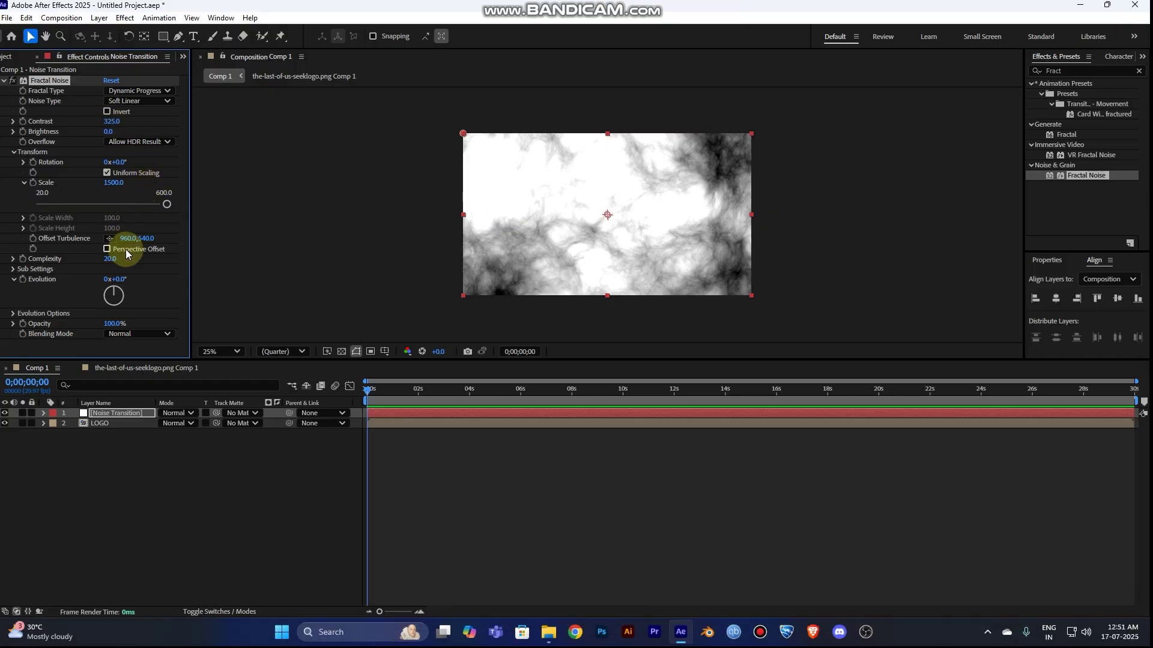
# - Enable Perspective Offset for the Fractal Noise and set its evolution to 130°
pyautogui.click(107, 249)
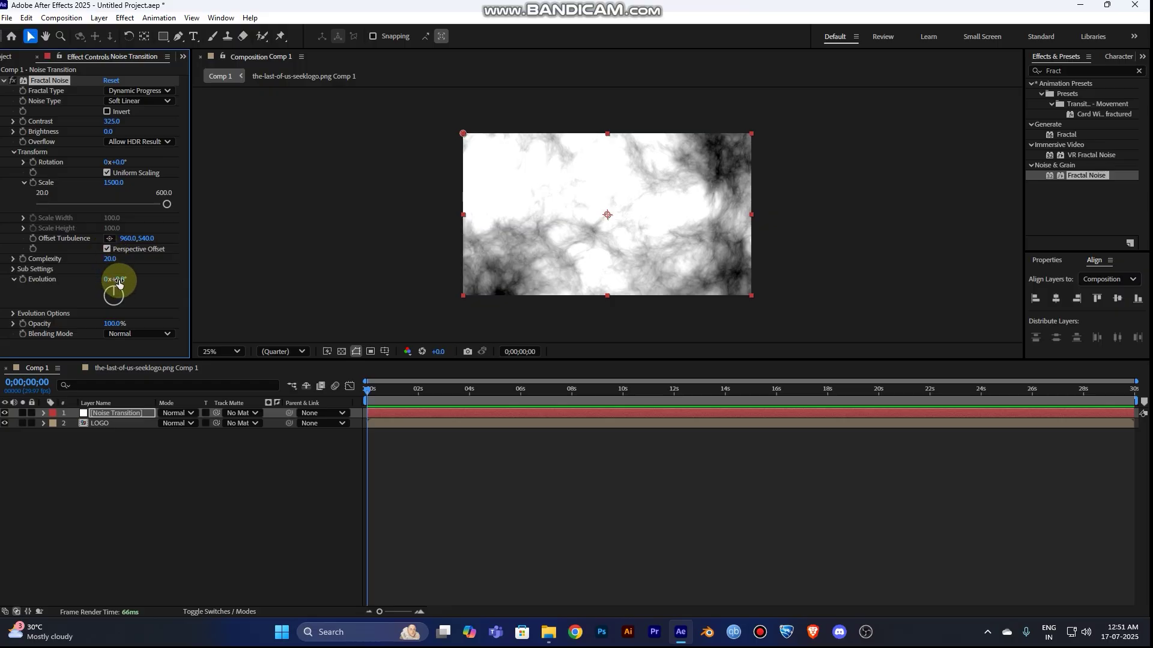
pyautogui.moveTo(119, 284); pyautogui.dragTo(45, 304)
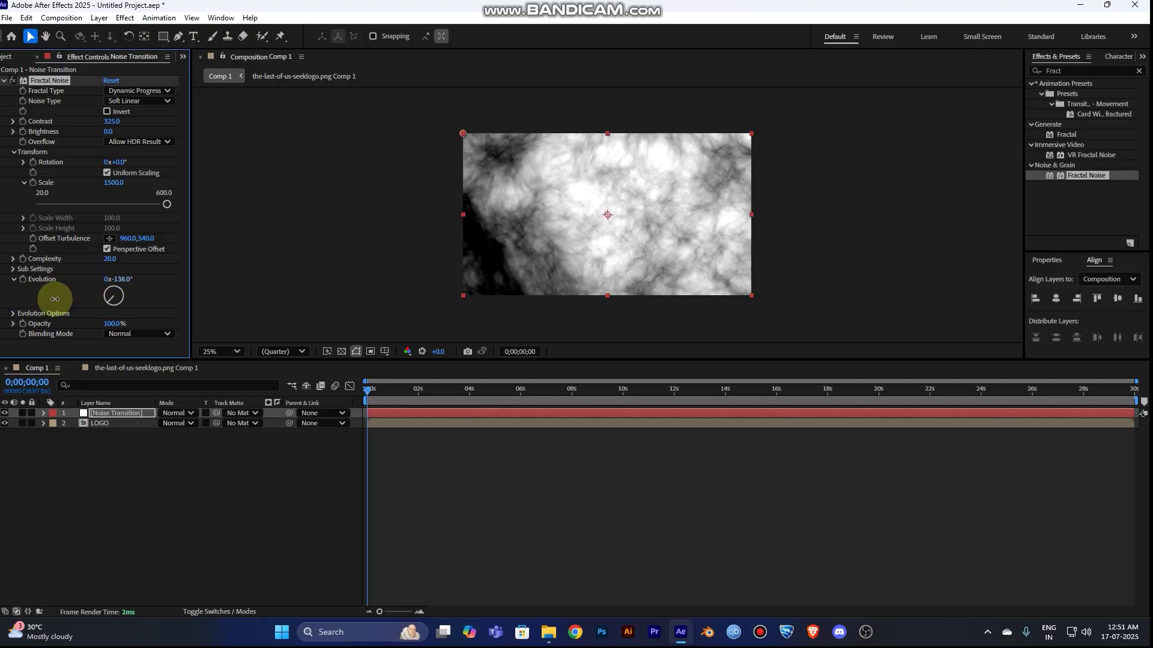
pyautogui.click(121, 278)
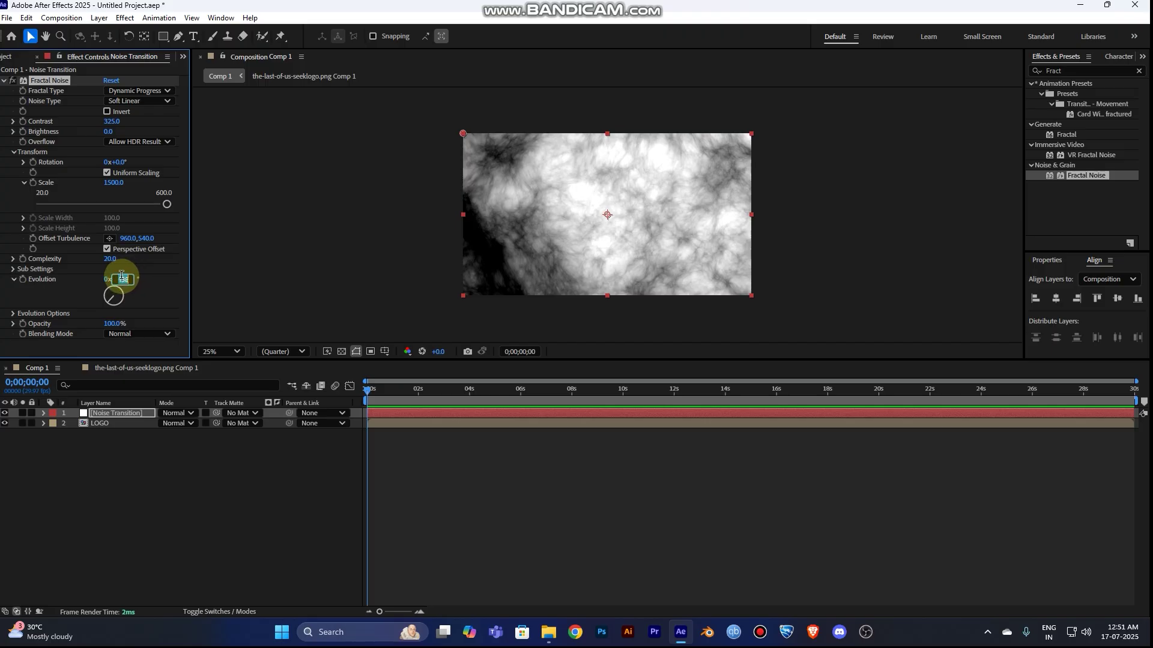
pyautogui.write('130')
pyautogui.press('Return')
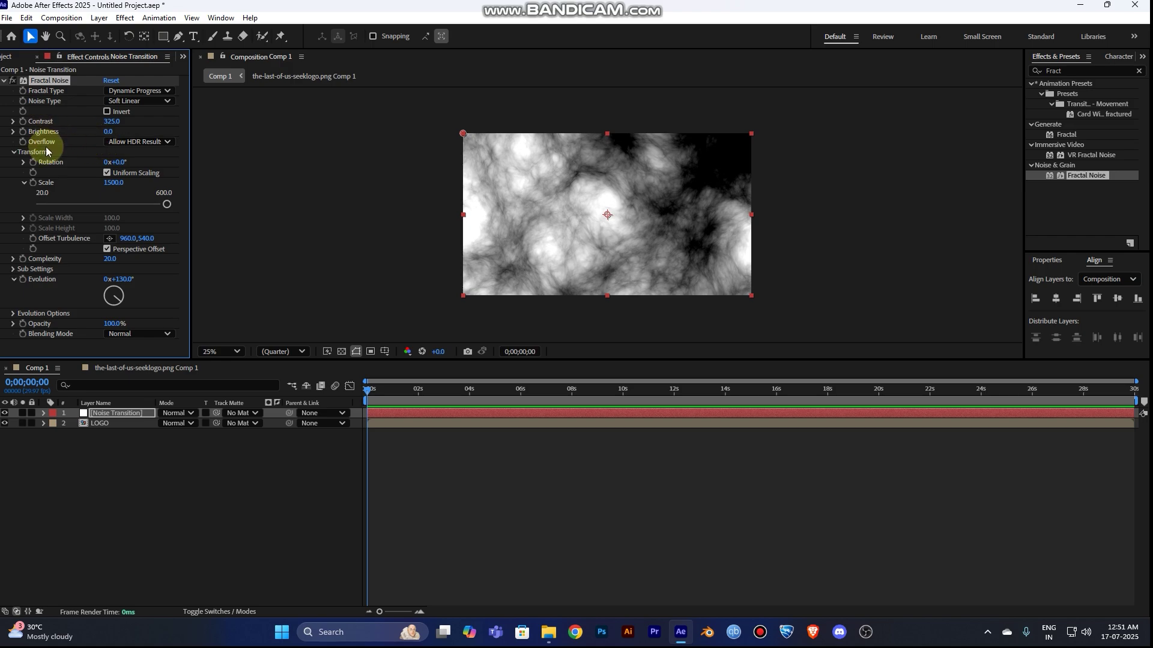
# - Keyframe the Fractal Noise brightness at 0;00;00;00 with a value of -150, after trying out brighter and darker values
pyautogui.click(368, 391)
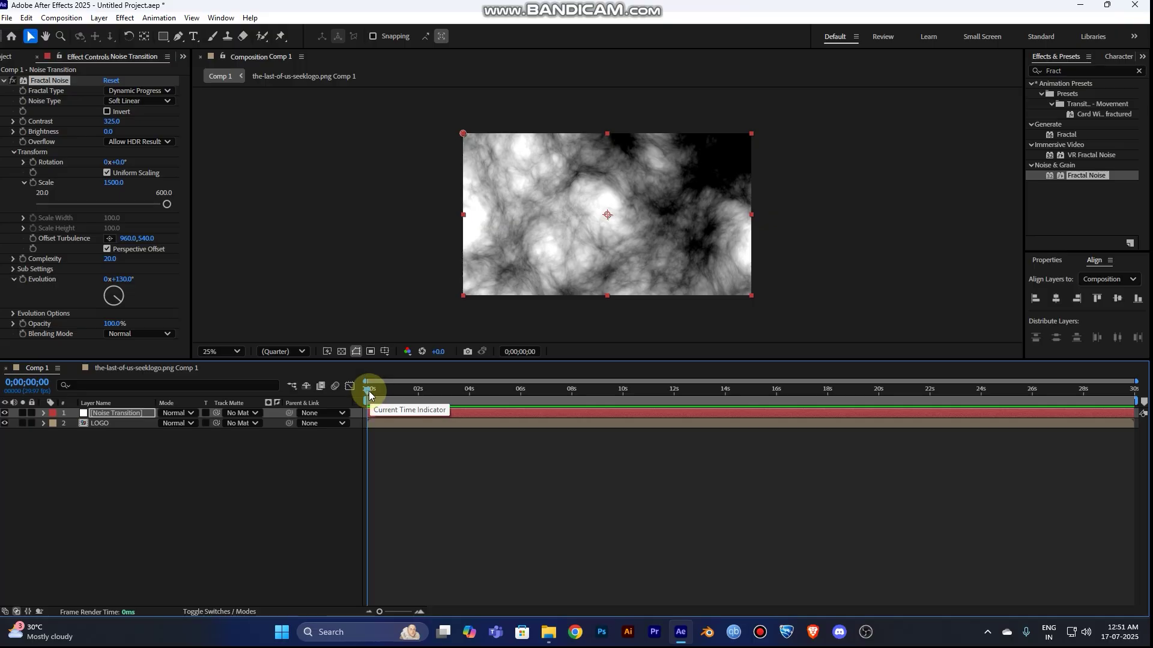
pyautogui.click(23, 132)
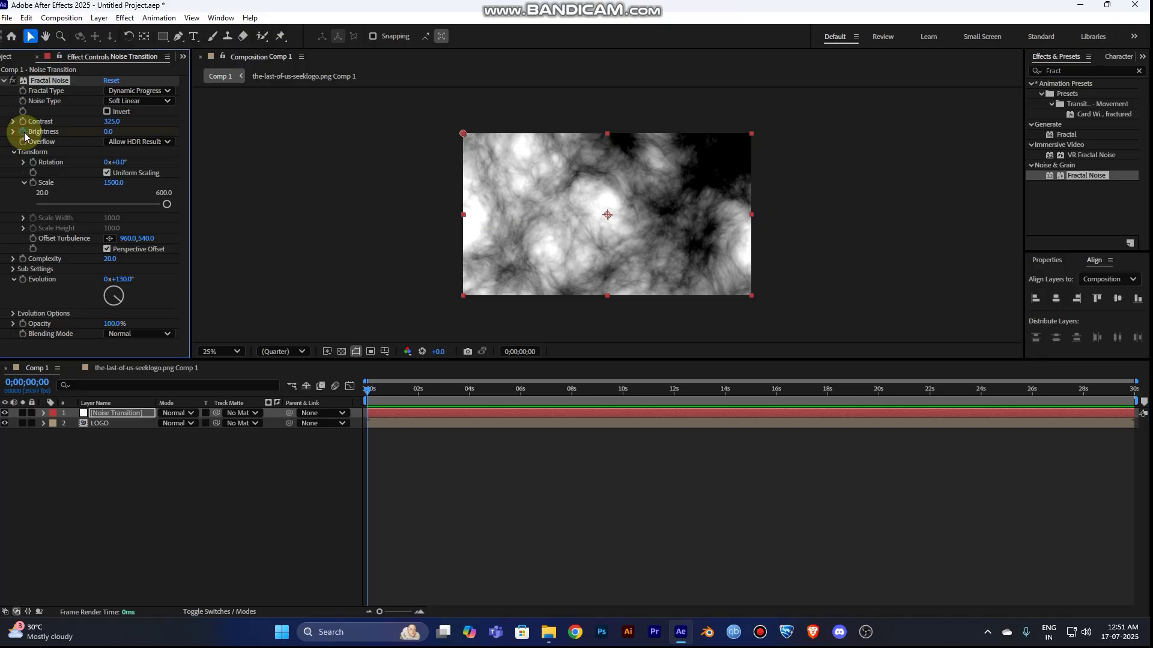
pyautogui.moveTo(106, 132); pyautogui.dragTo(298, 129)
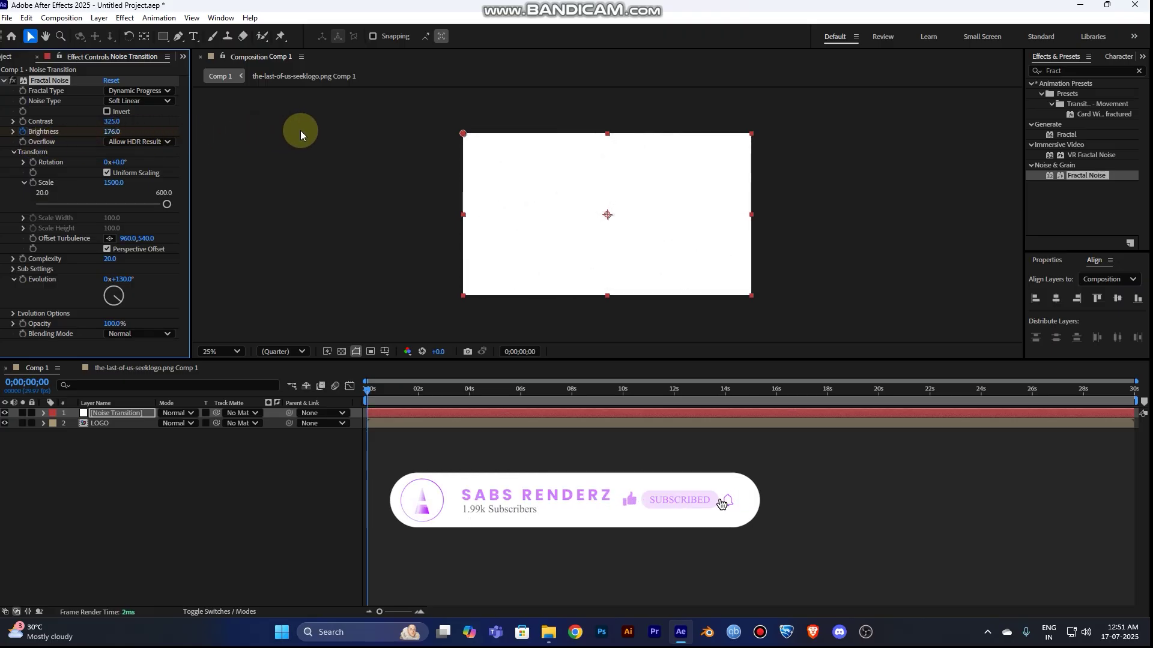
pyautogui.moveTo(111, 135); pyautogui.dragTo(7, 142)
pyautogui.click(106, 132)
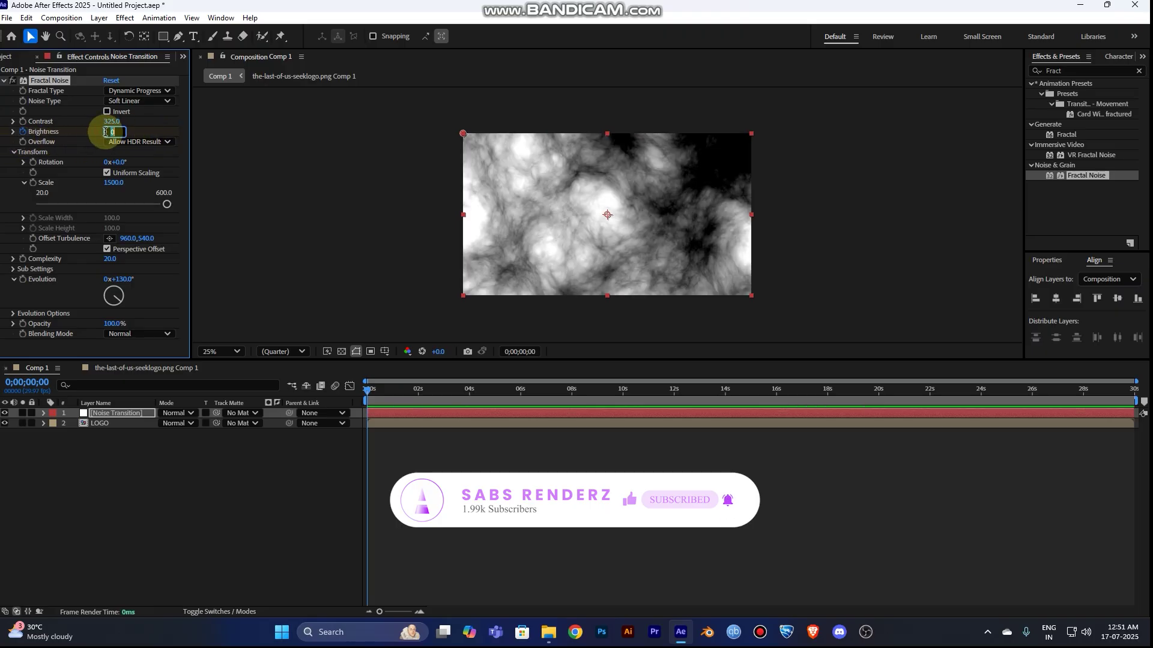
pyautogui.write('150')
pyautogui.press('Return')
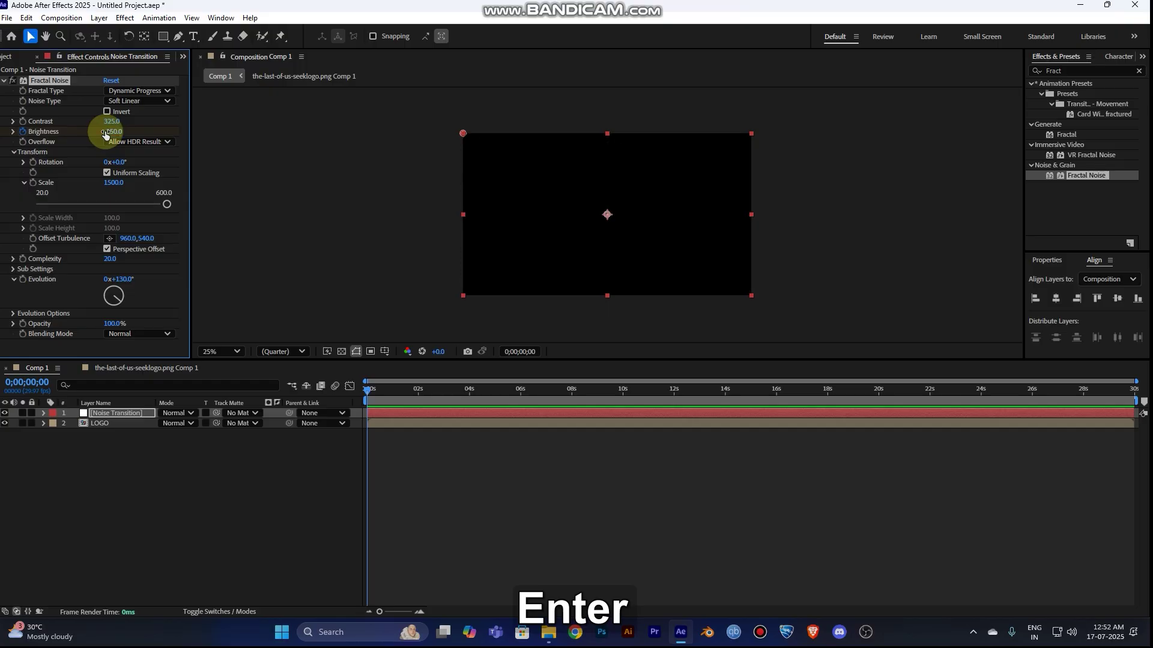
# - Add a second brightness keyframe of 150 at 0;00;04;01 on the Noise Transition layer
pyautogui.click(470, 391)
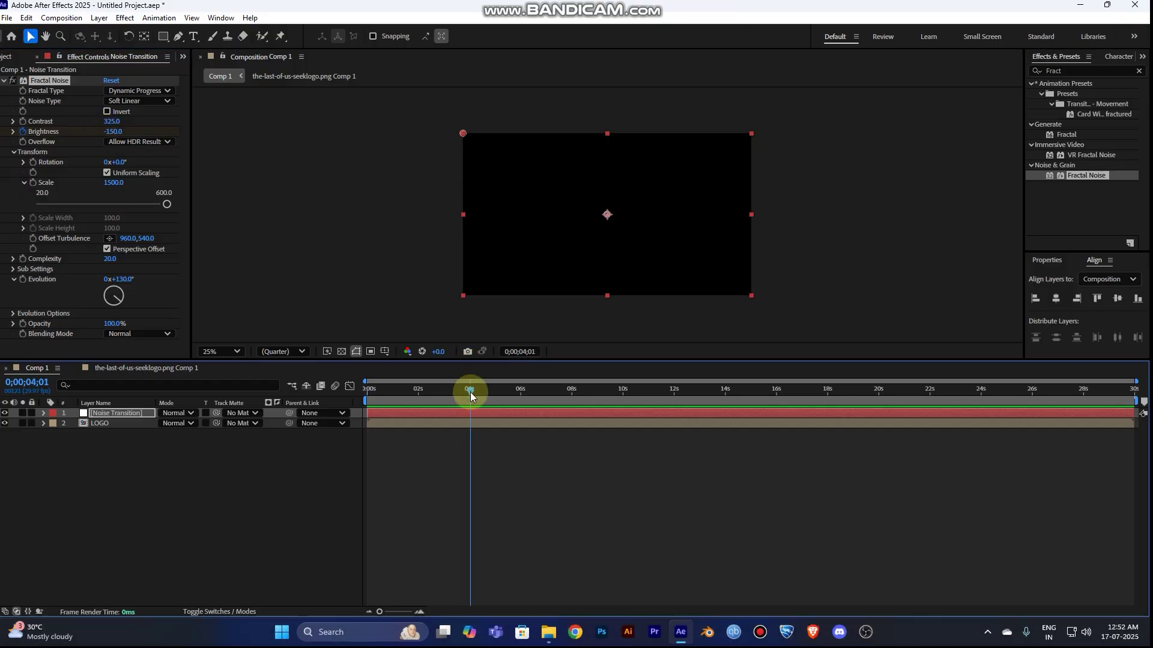
pyautogui.click(113, 130)
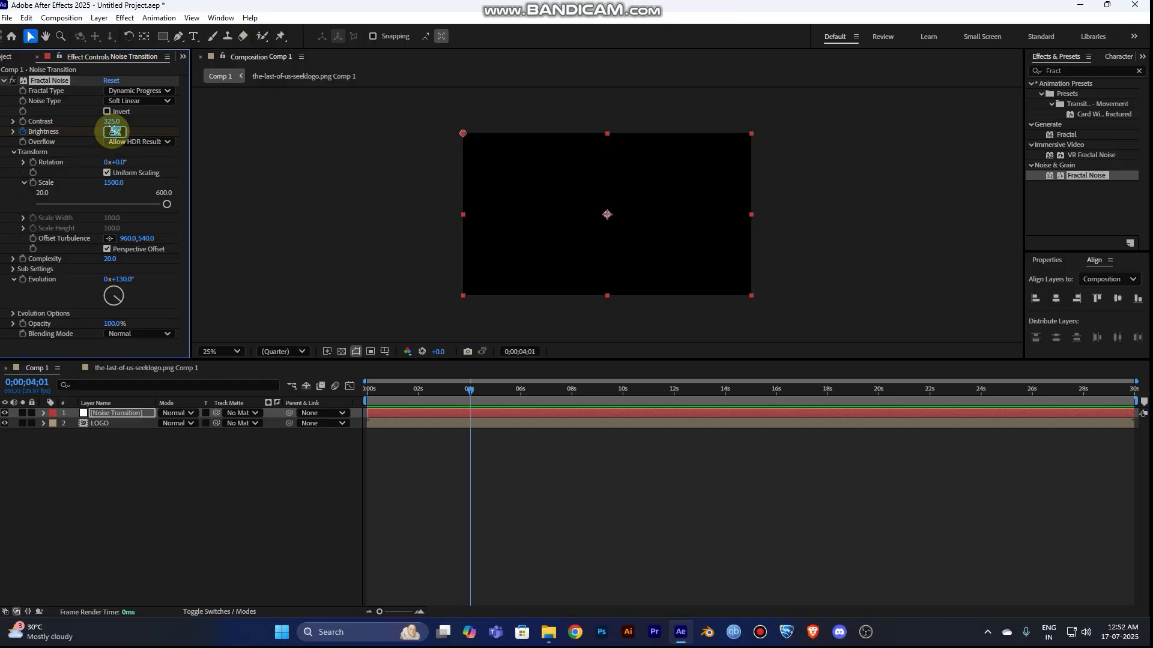
pyautogui.write('100')
pyautogui.press('Return')
pyautogui.click(112, 132)
pyautogui.write('150')
pyautogui.press('Return')
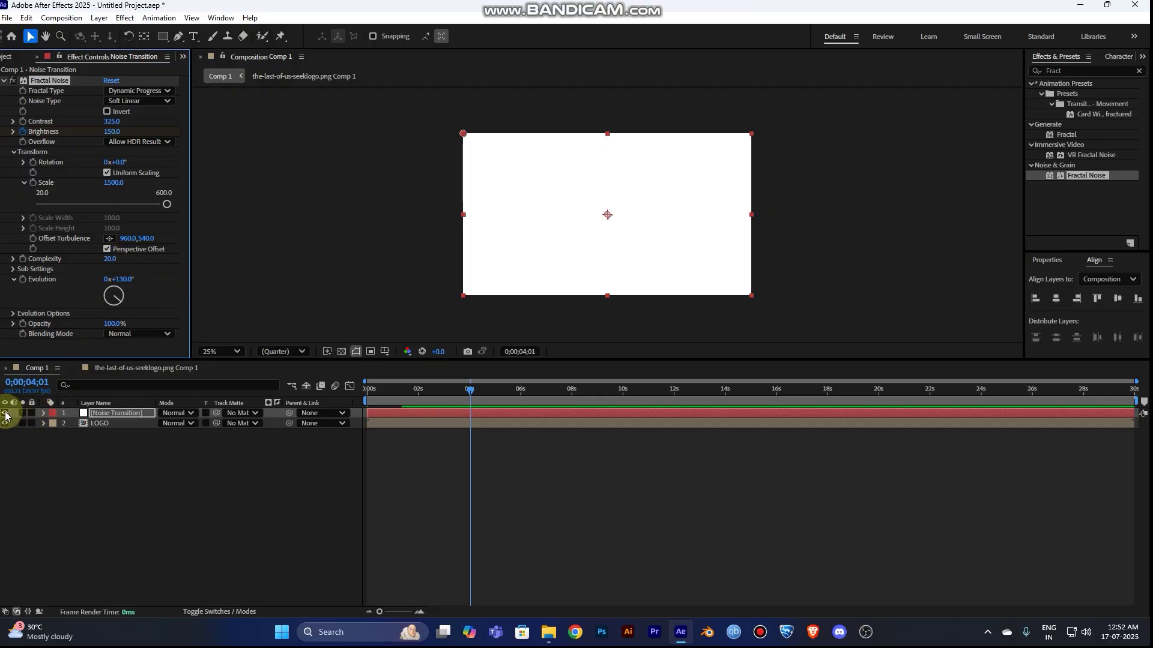
# - Preview the noise brightness animation from the start of Comp 1 and park the playhead at 0;00;01;27
pyautogui.click(368, 399)
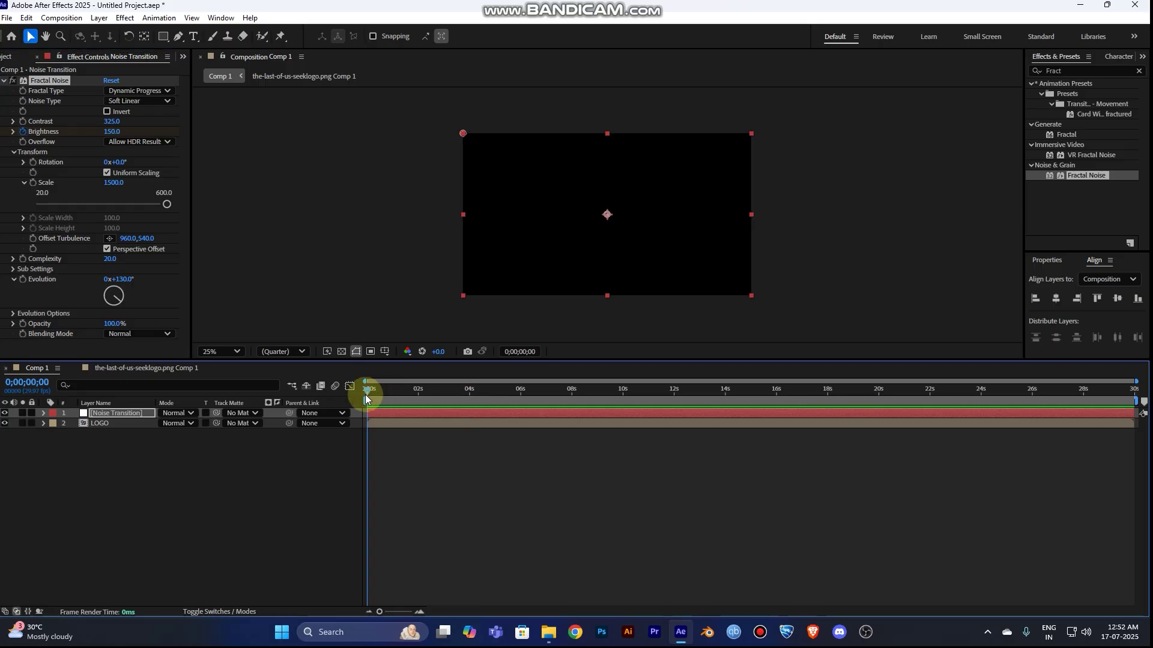
pyautogui.press('space')
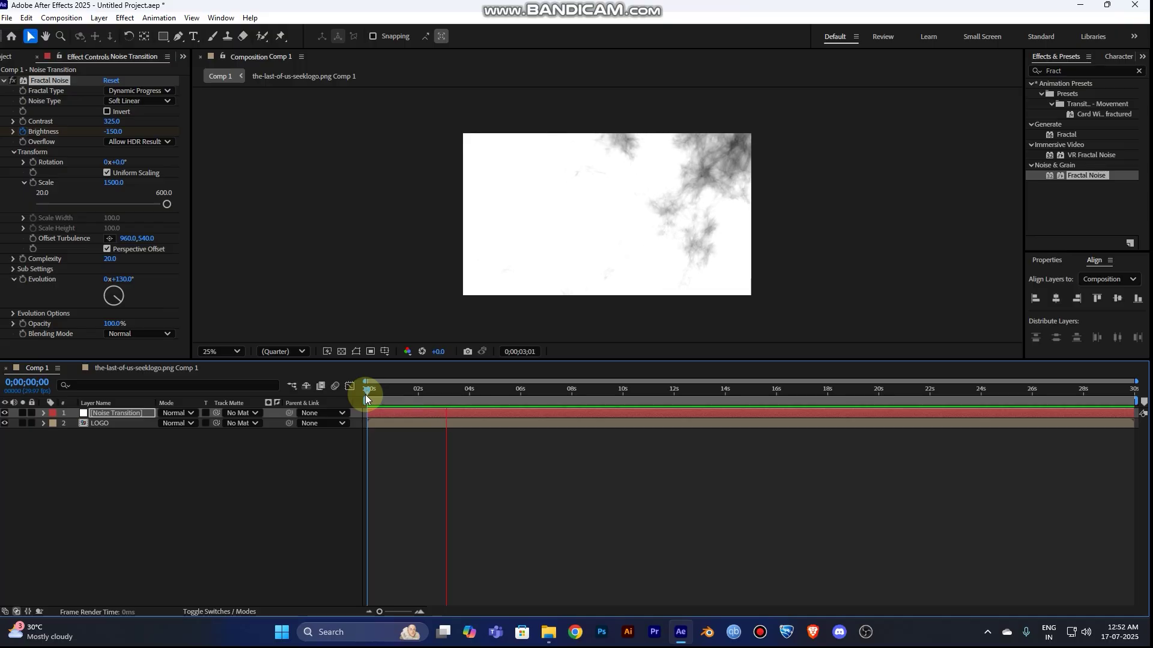
pyautogui.click(416, 391)
pyautogui.press('pageup')
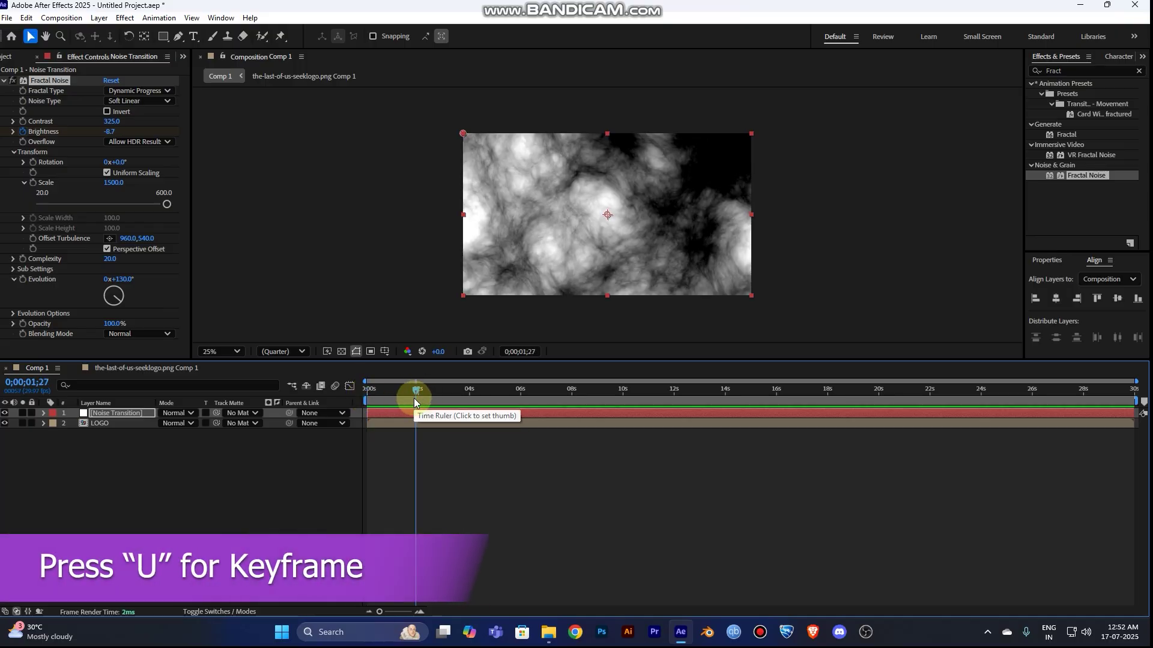
# - Reveal the keyframed brightness property of the Noise Transition layer and hide the layer in the composition
pyautogui.click(443, 415)
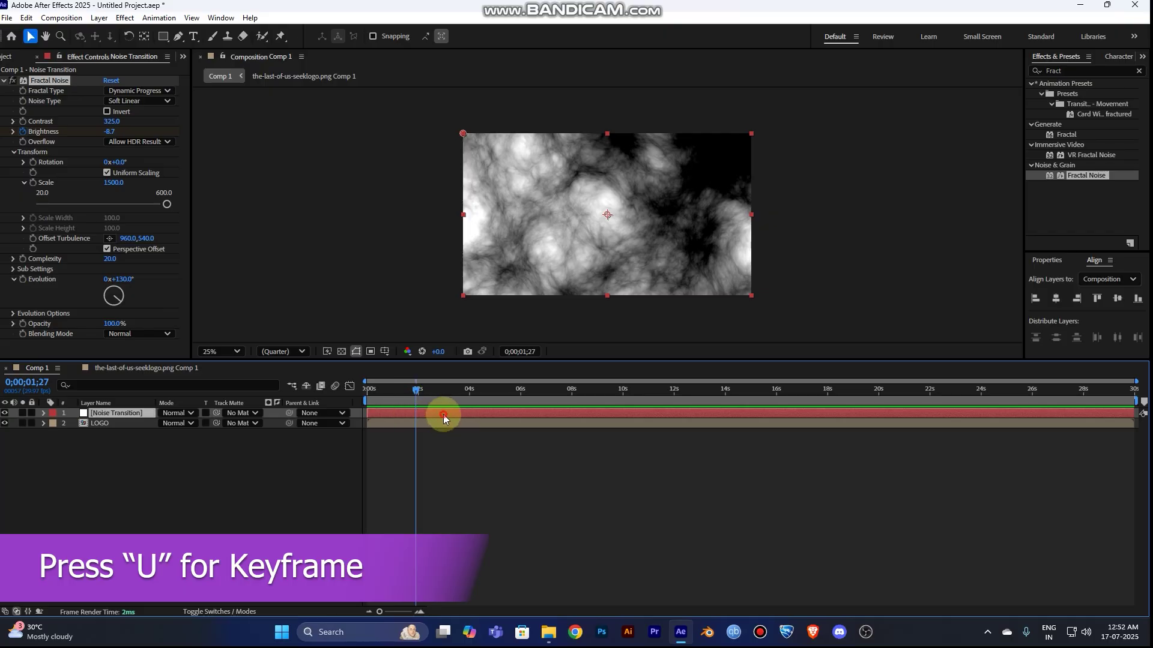
pyautogui.press('u')
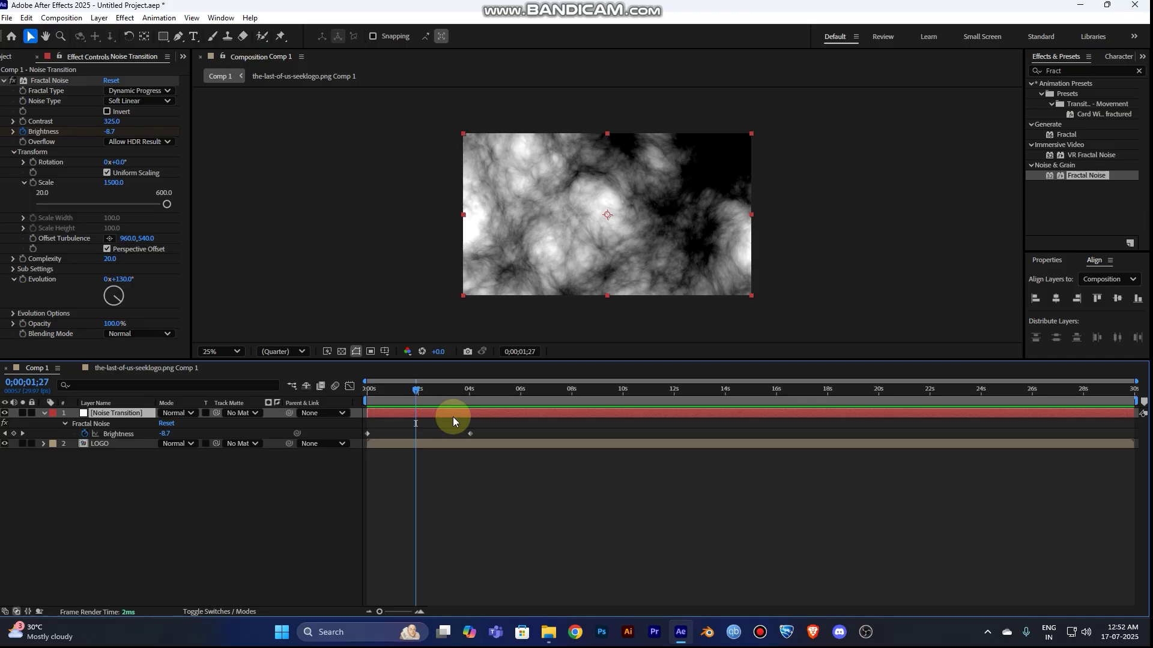
pyautogui.click(5, 413)
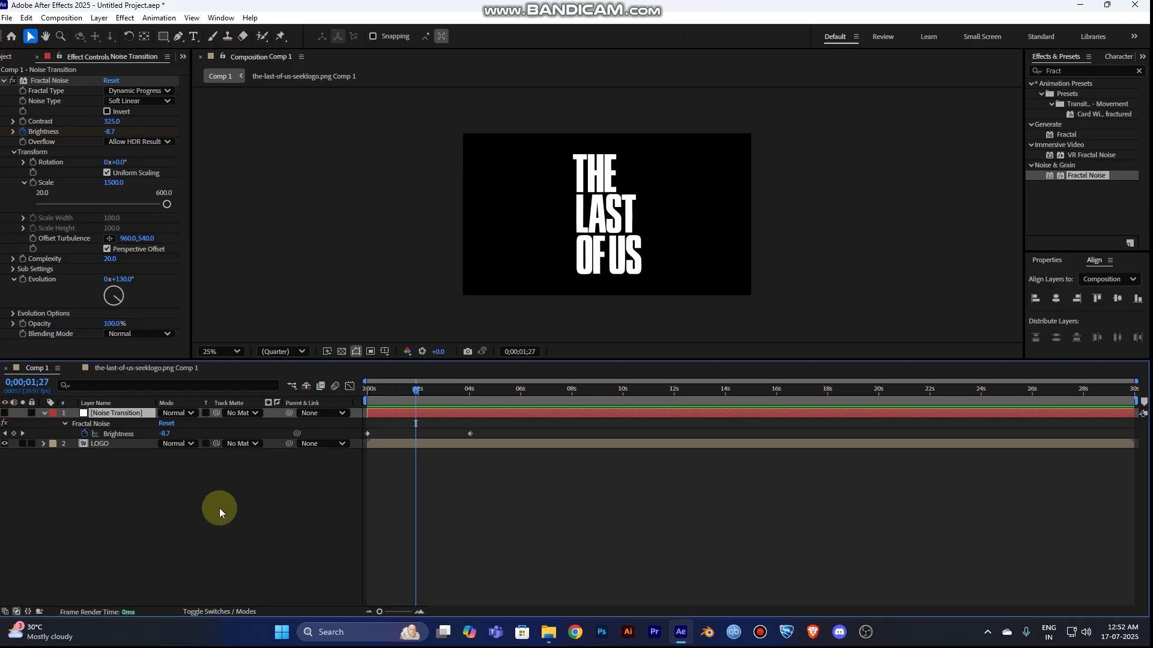
# - Search the effects for "gradi" and apply Gradient Wipe to the LOGO layer
pyautogui.click(130, 443)
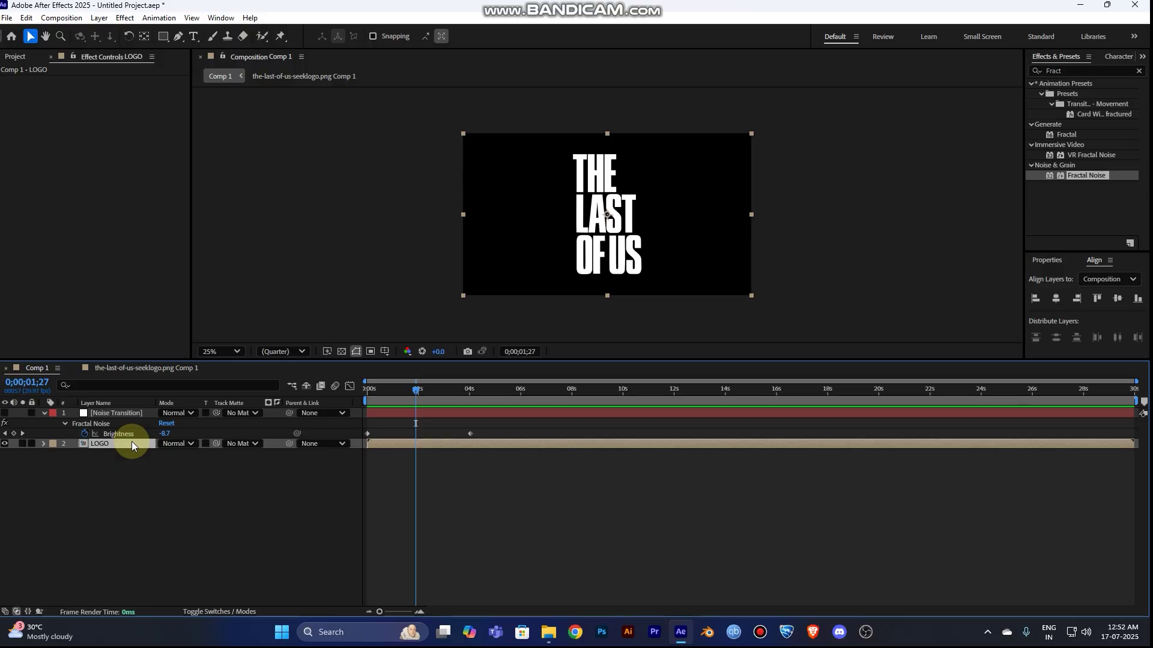
pyautogui.click(1057, 71)
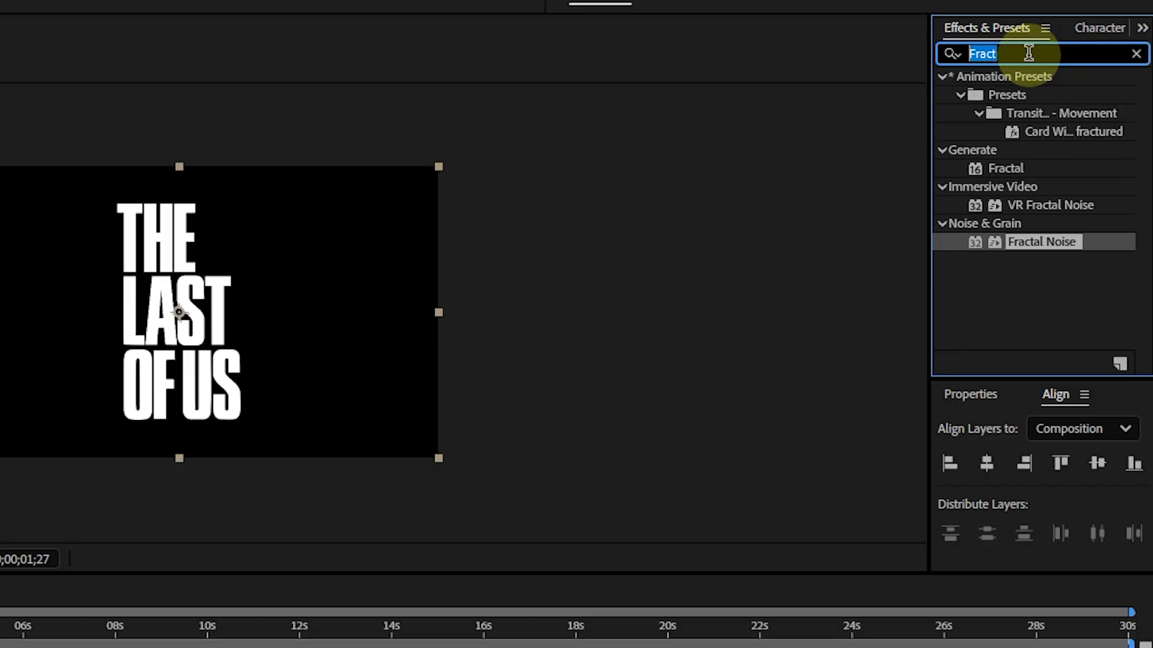
pyautogui.write('gradi')
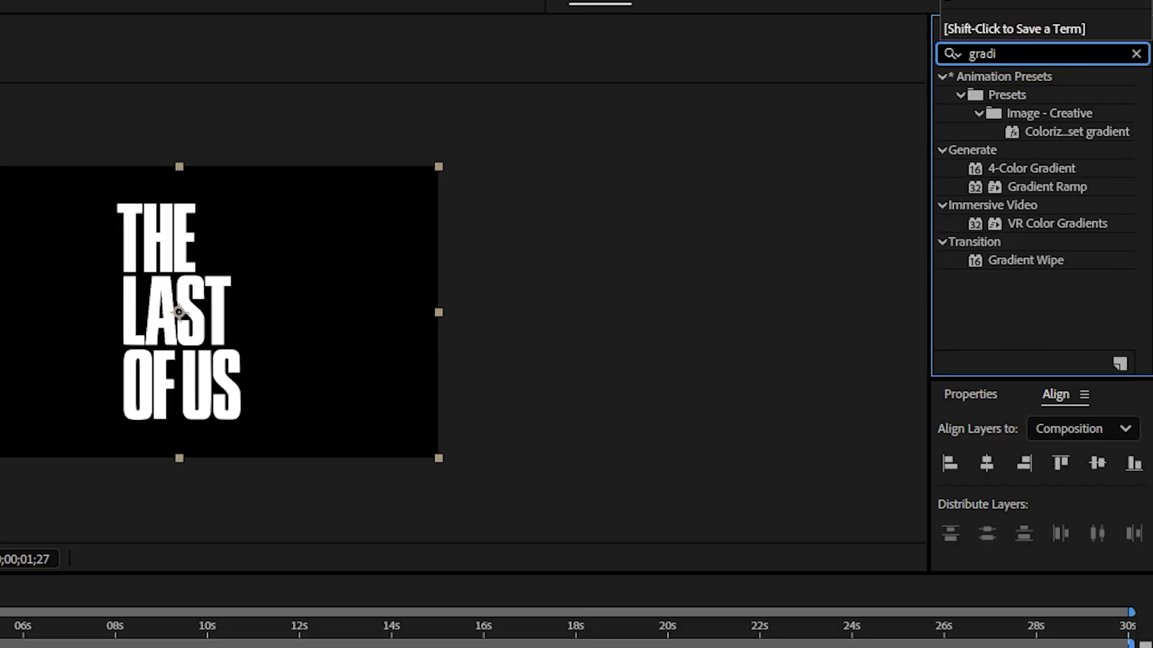
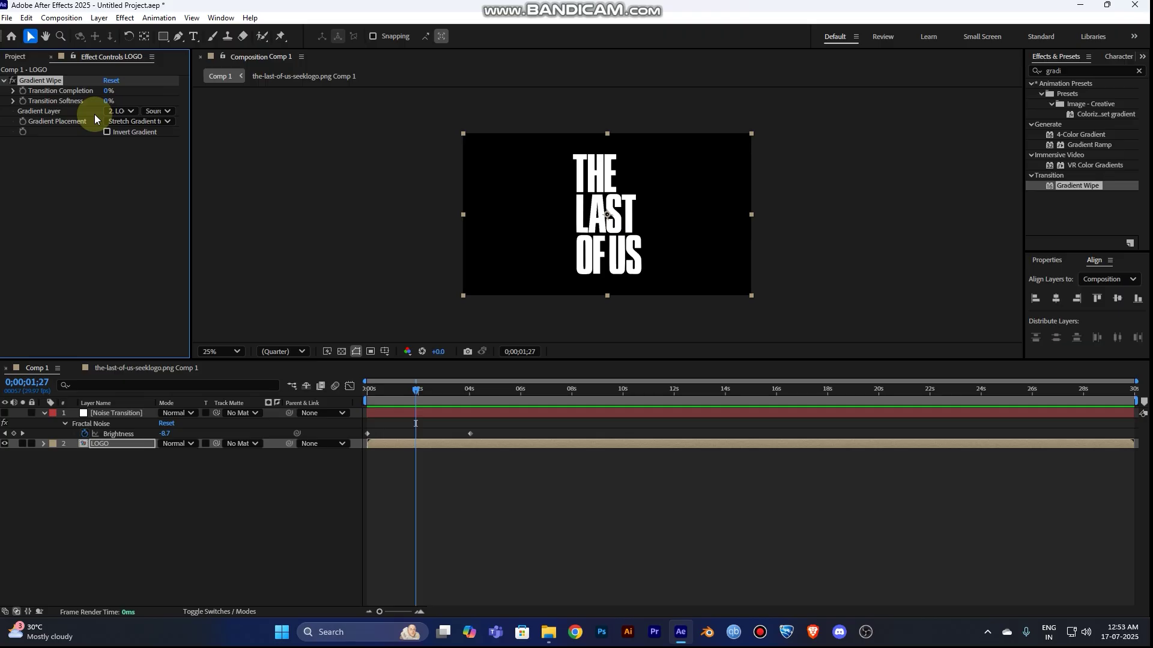
# - Set the Gradient Wipe's gradient layer to Noise Transition, using its Effects & Masks as the source
pyautogui.click(112, 112)
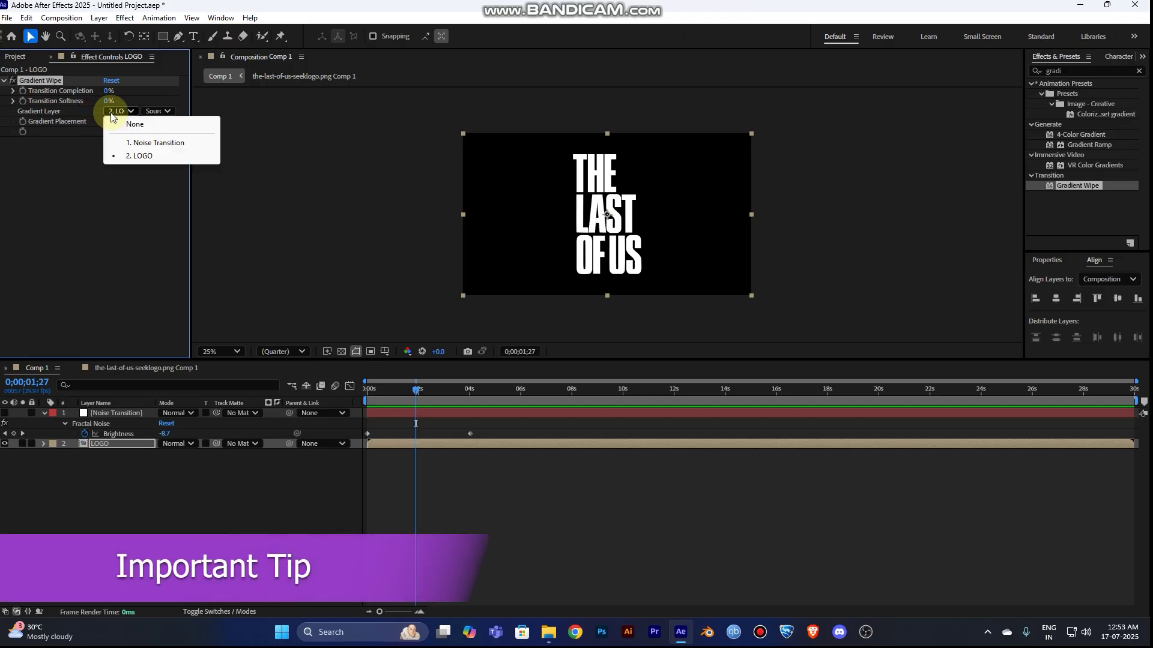
pyautogui.click(146, 144)
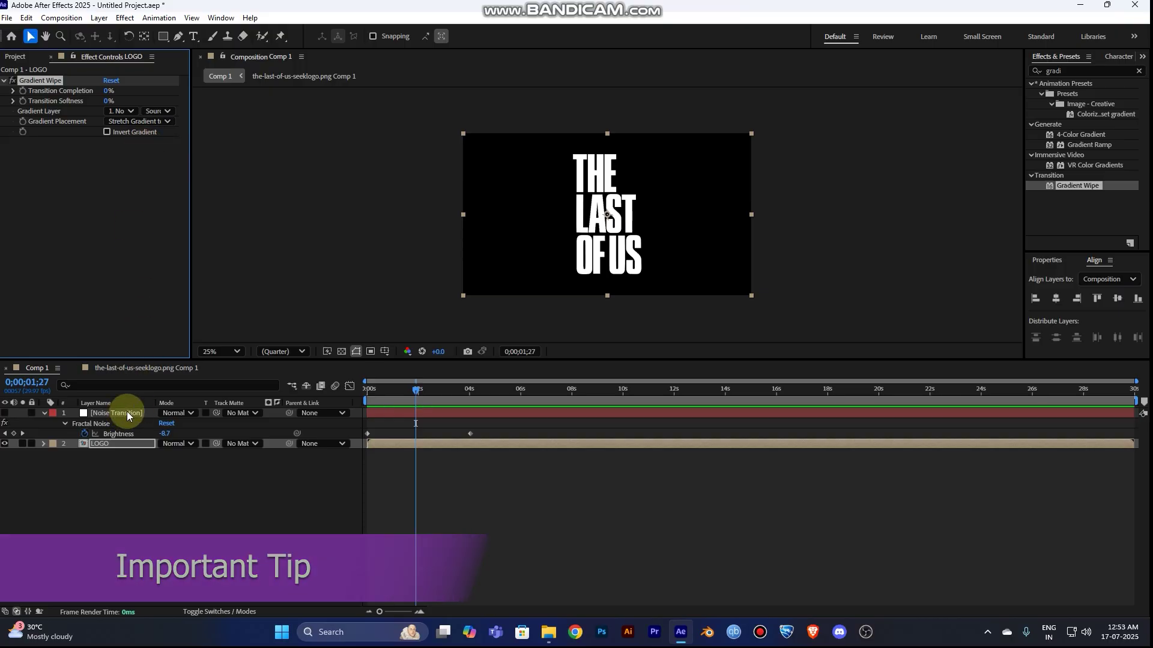
pyautogui.click(155, 111)
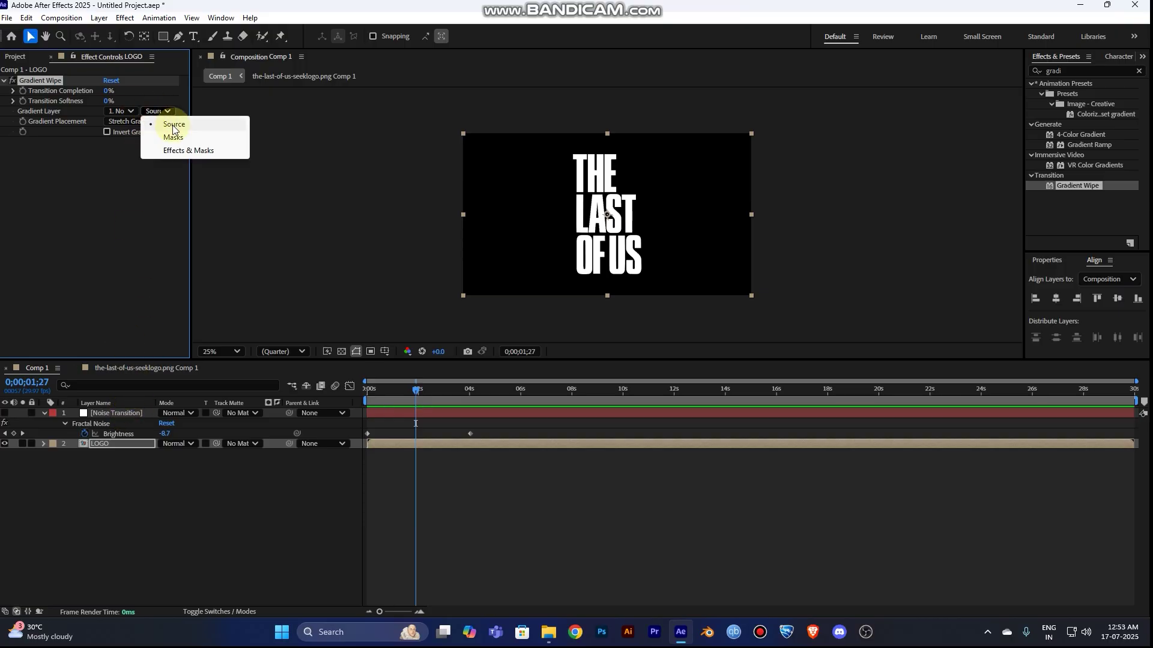
pyautogui.click(181, 155)
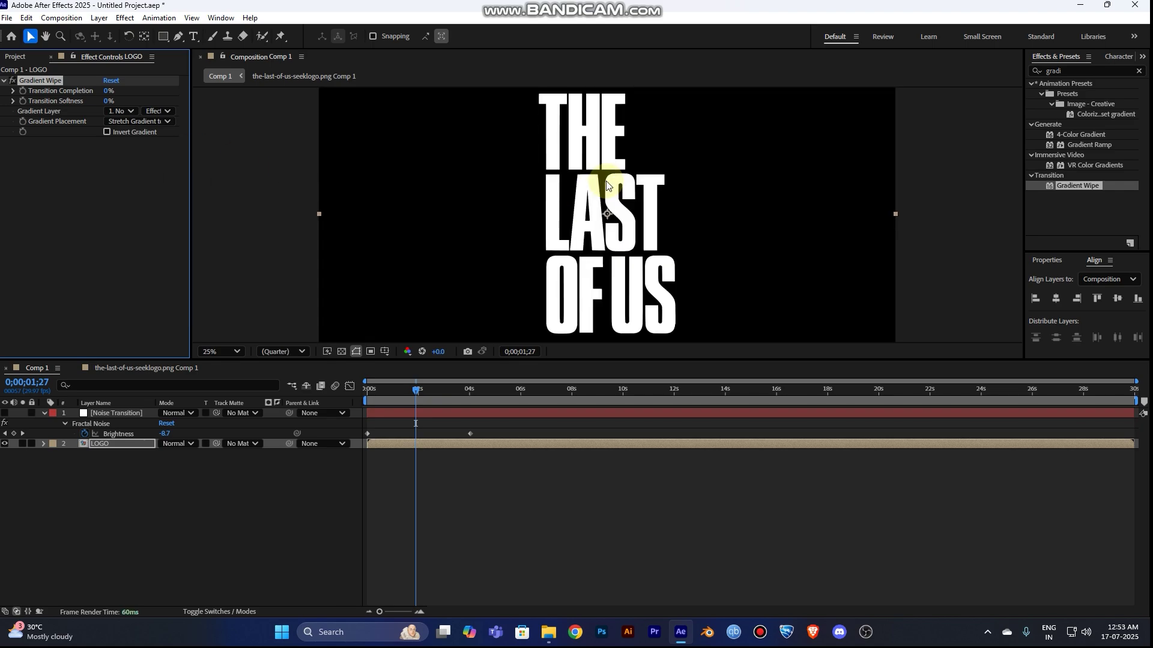
# - Try out a Gradient Wipe transition completion of 70% together with a strongly raised transition softness
pyautogui.scroll(1, 603, 184)
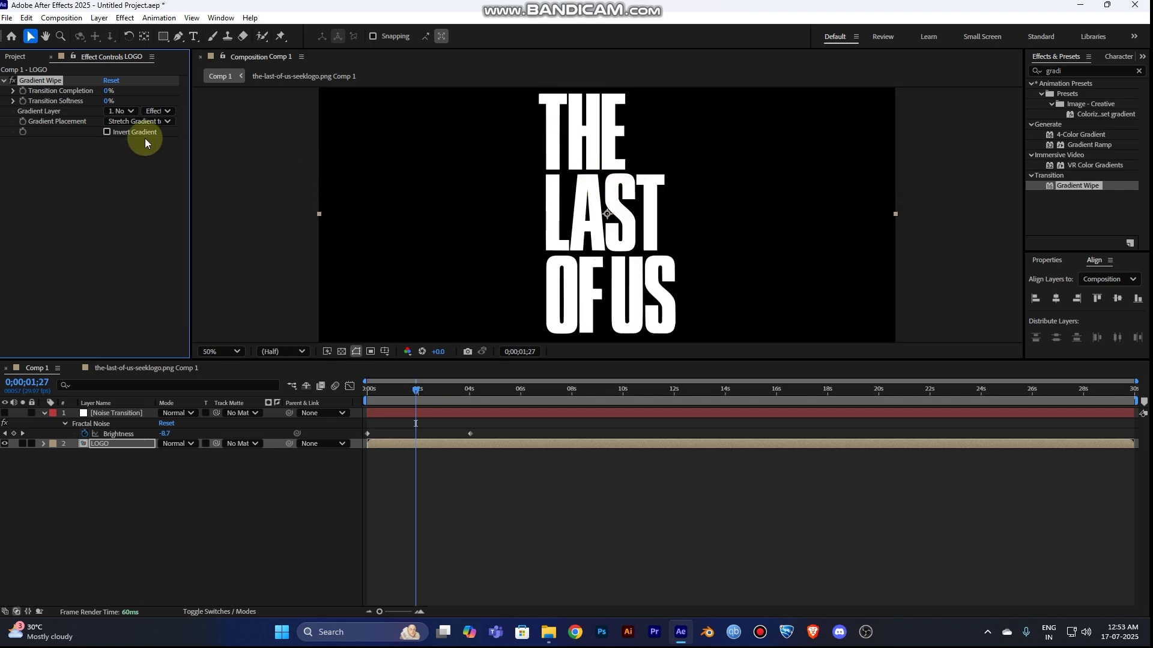
pyautogui.moveTo(108, 95); pyautogui.dragTo(155, 95)
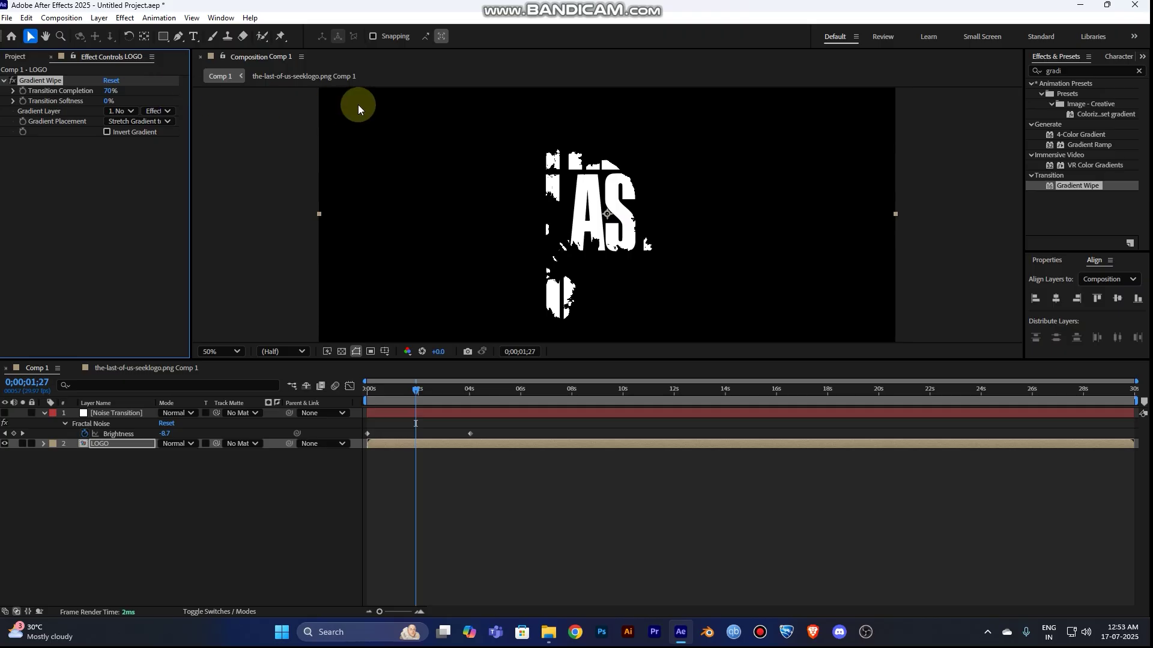
pyautogui.click(107, 101)
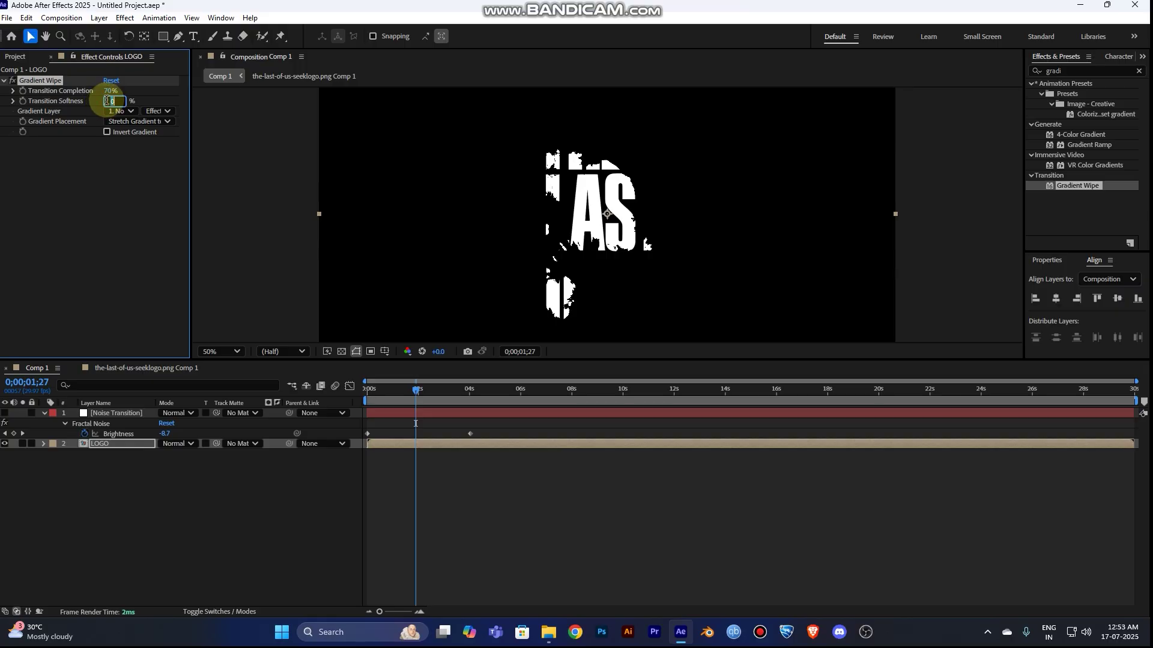
pyautogui.press('Return')
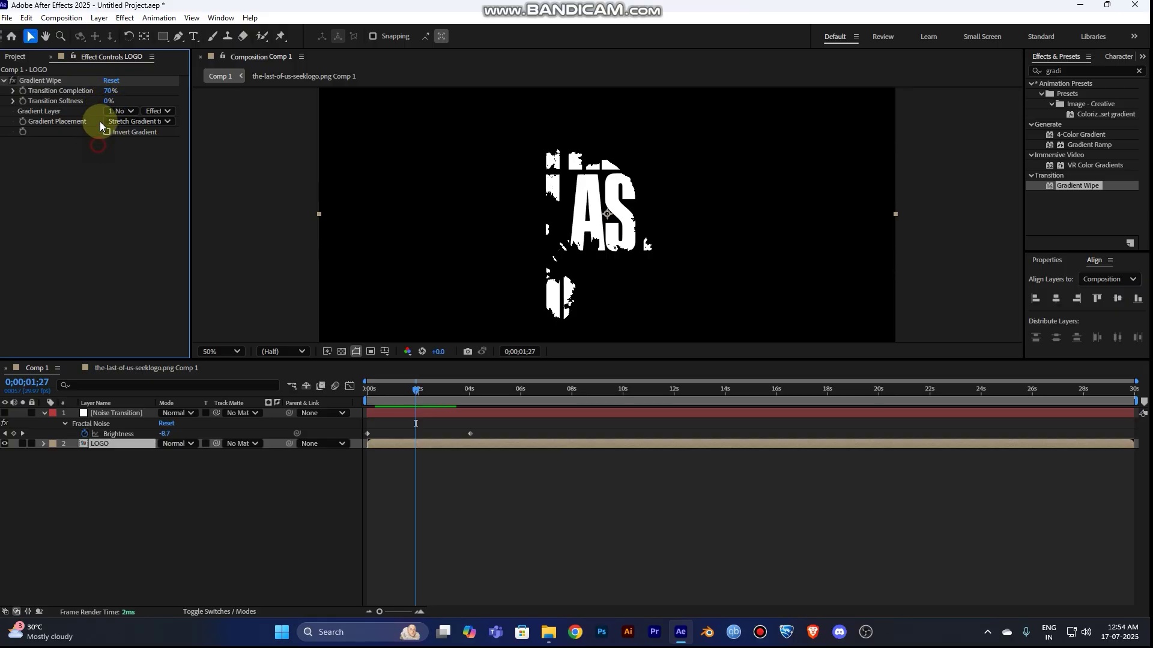
pyautogui.moveTo(107, 101); pyautogui.dragTo(154, 103)
# - Set the Gradient Wipe's transition softness to 8% and its transition completion to 12%
pyautogui.click(108, 102)
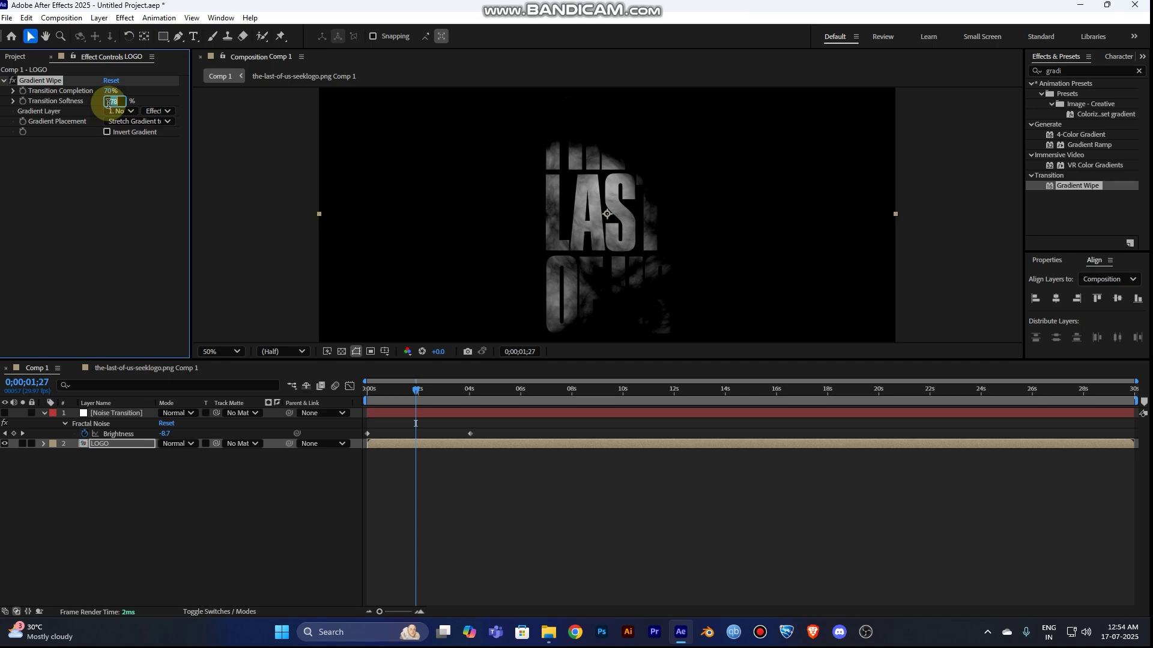
pyautogui.write('8')
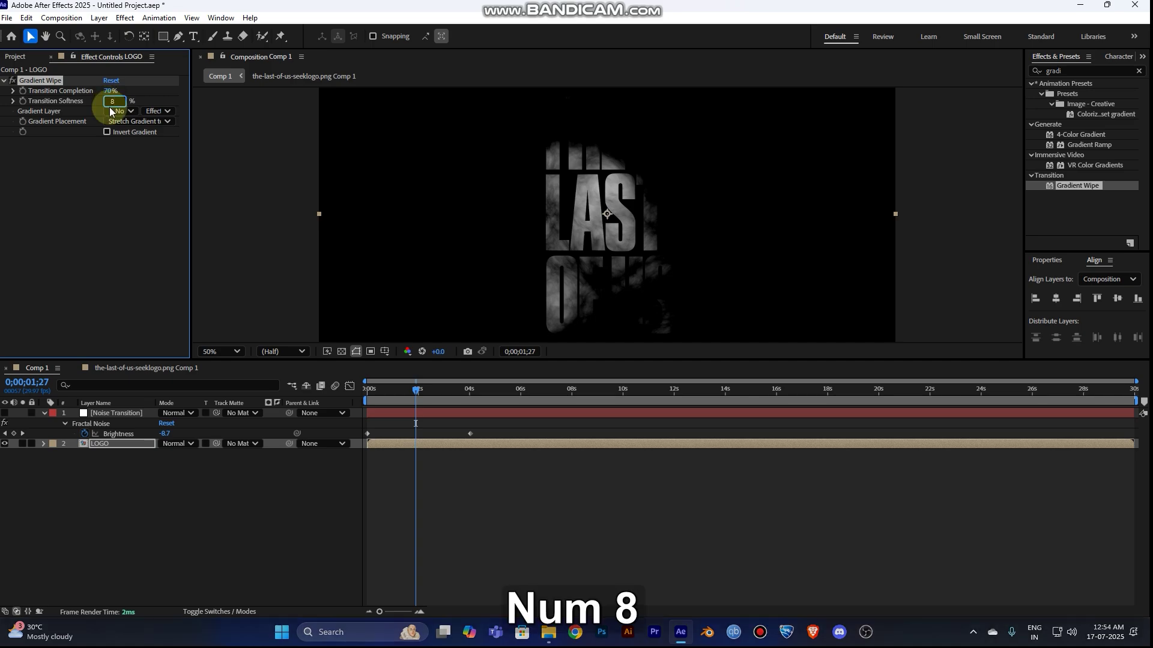
pyautogui.press('Return')
pyautogui.click(107, 91)
pyautogui.write('12')
pyautogui.press('Return')
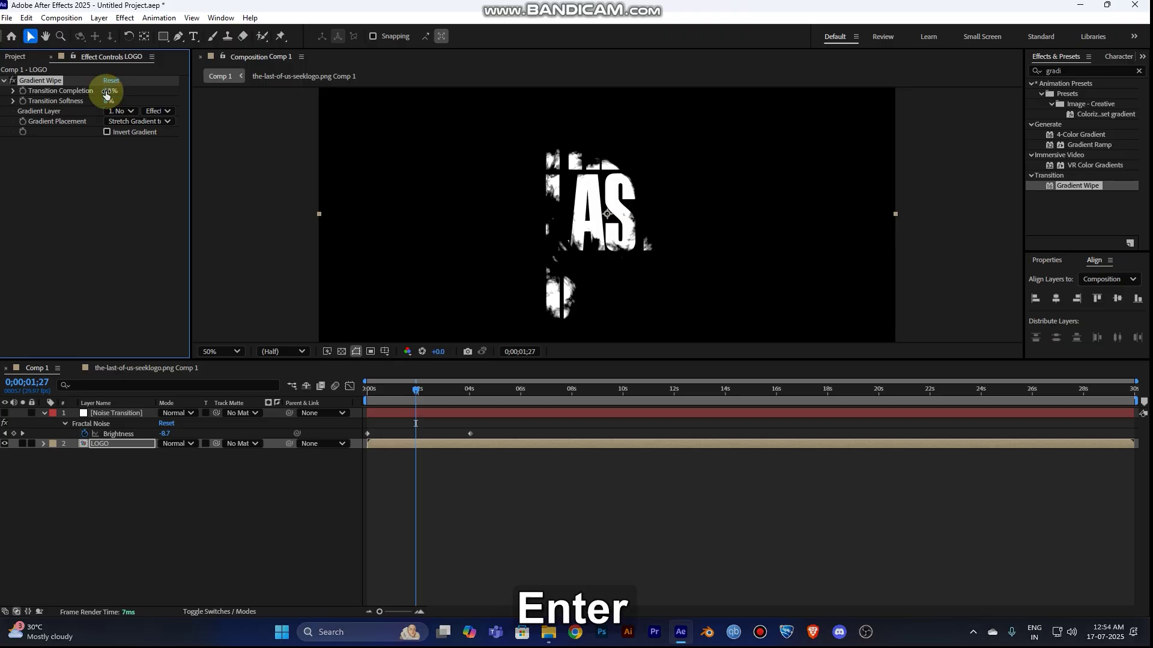
# - Fit the composition in the viewer and preview the logo reveal from 0;00;00;00, stopping at 0;00;02;05
pyautogui.moveTo(414, 396); pyautogui.dragTo(368, 389)
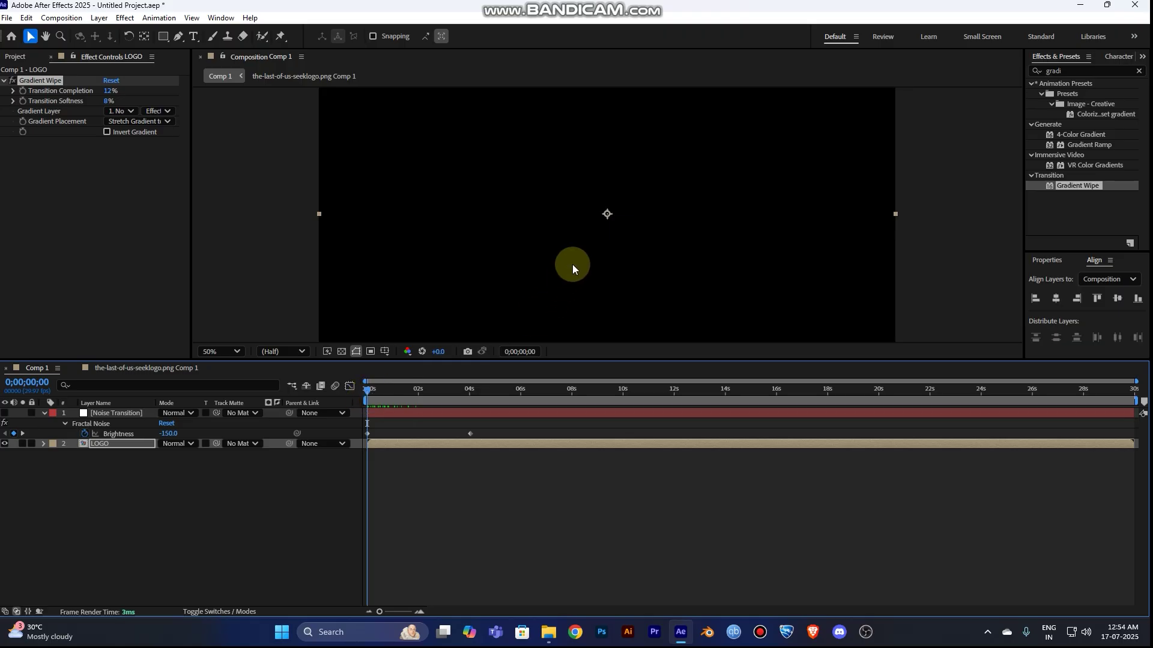
pyautogui.click(231, 359)
pyautogui.click(237, 396)
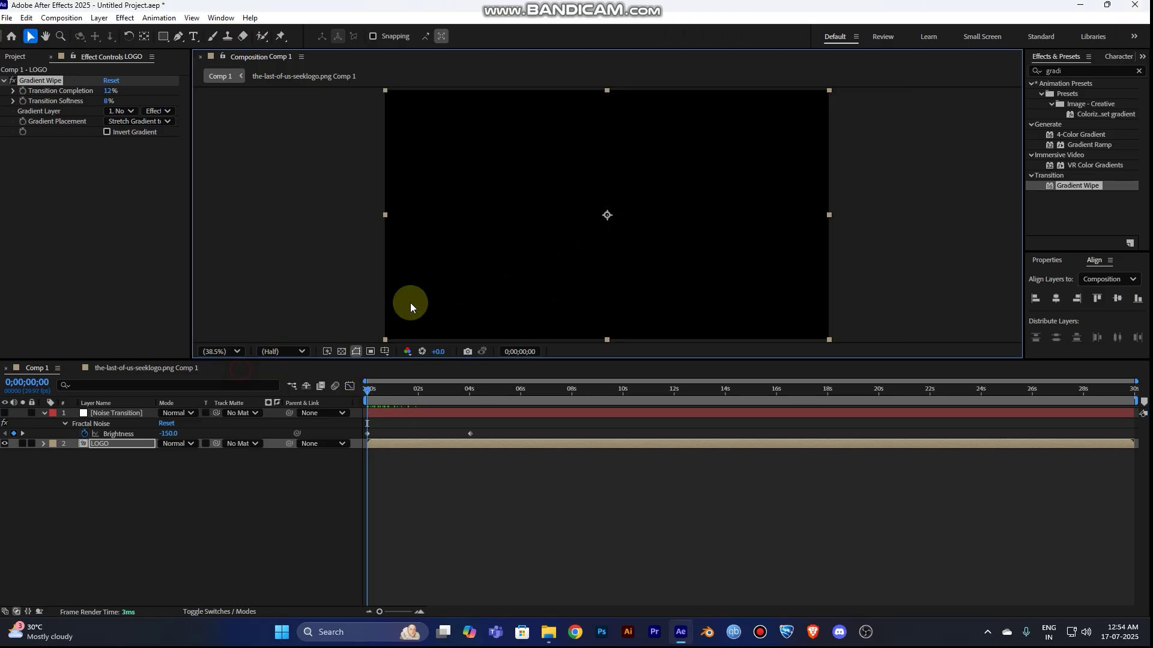
pyautogui.press('space')
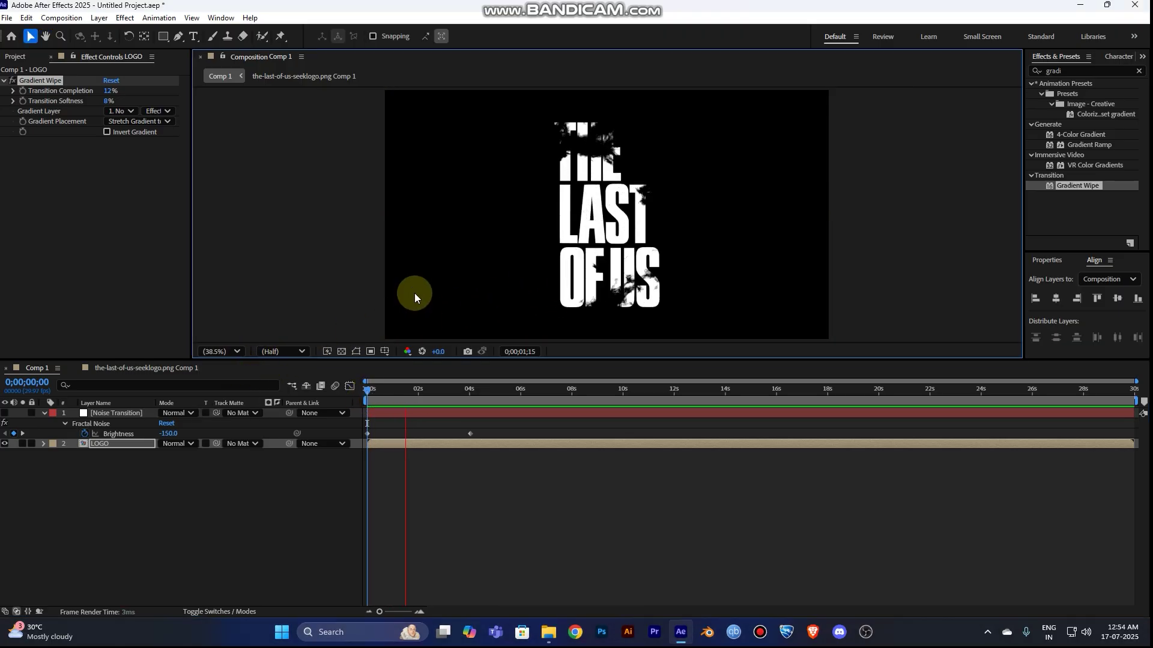
pyautogui.press('space')
pyautogui.press('space')
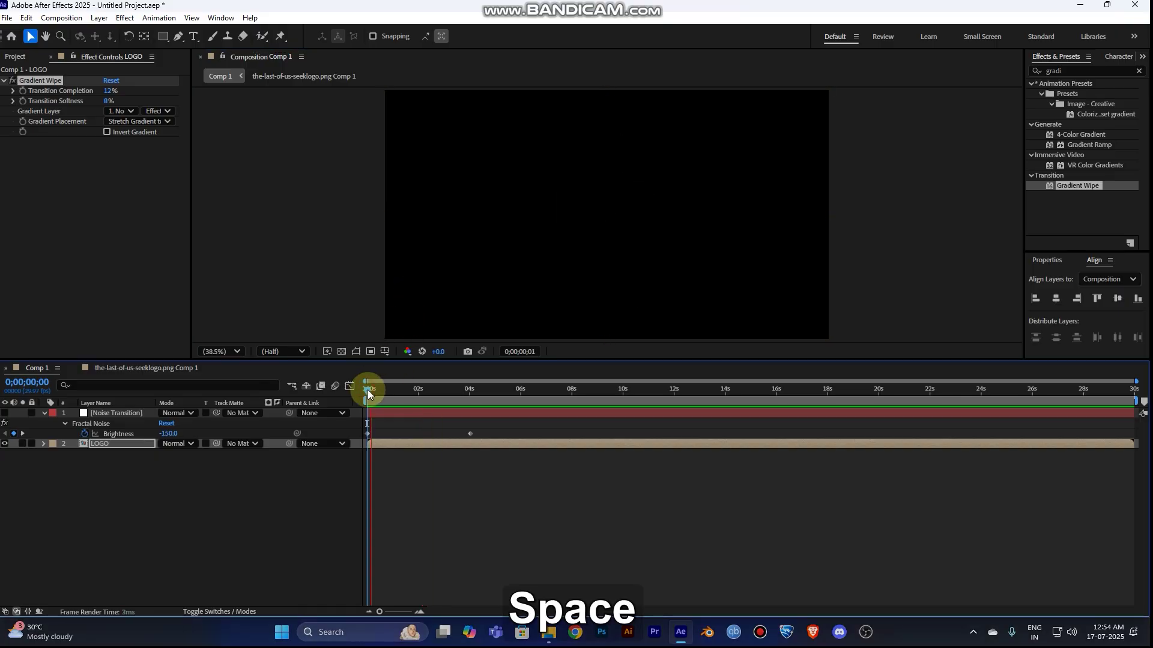
pyautogui.press('space')
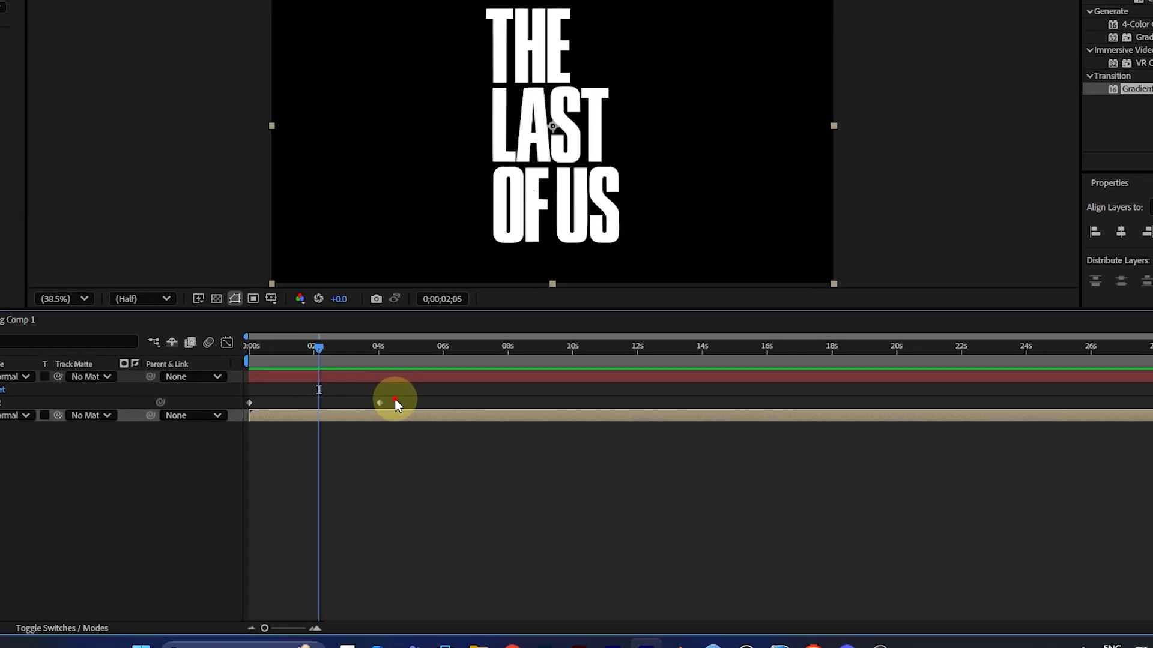
# - Select both brightness keyframes of the Noise Transition layer and apply Easy Ease to them
pyautogui.moveTo(395, 400); pyautogui.dragTo(244, 402)
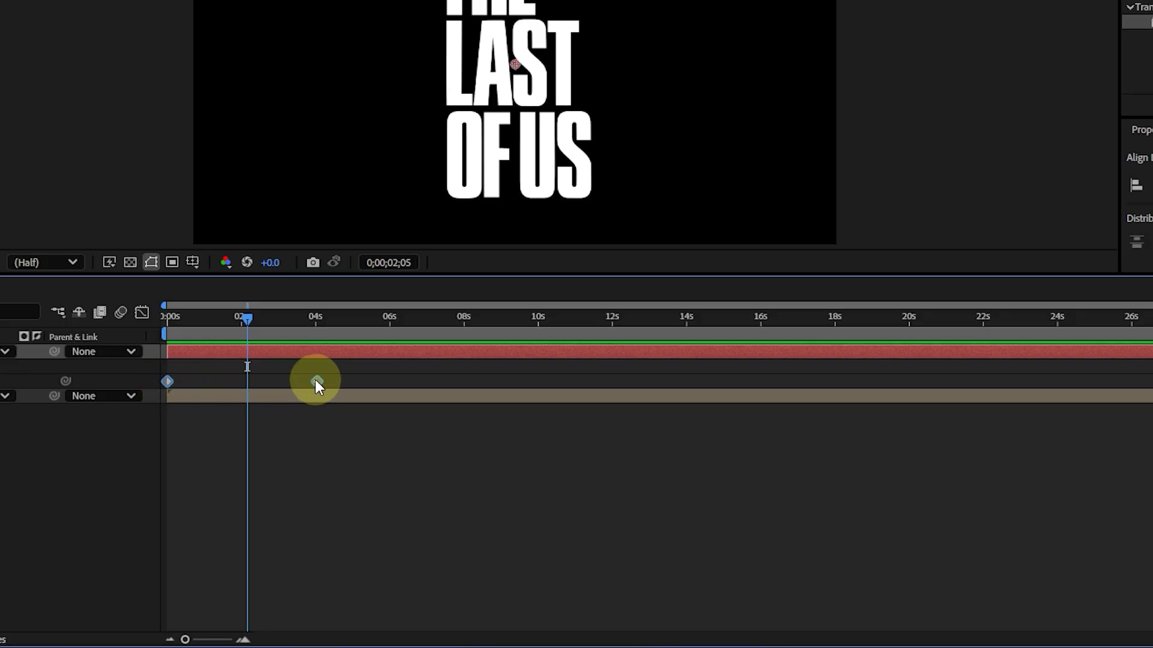
pyautogui.rightClick(315, 380)
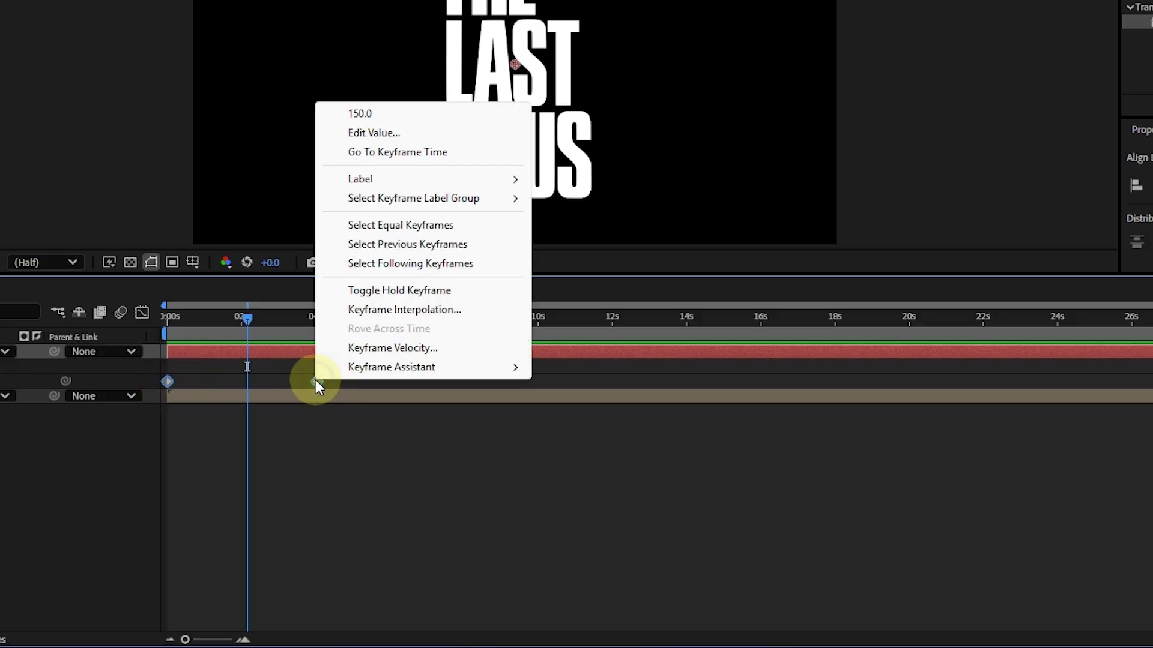
pyautogui.moveTo(395, 373)
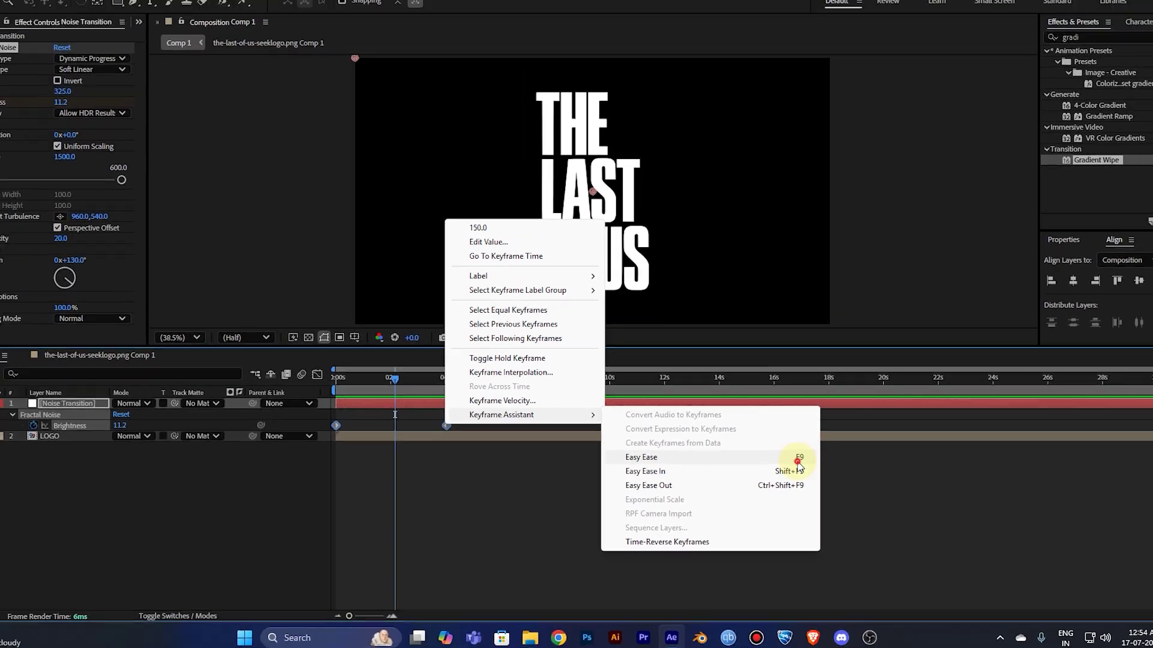
pyautogui.click(796, 439)
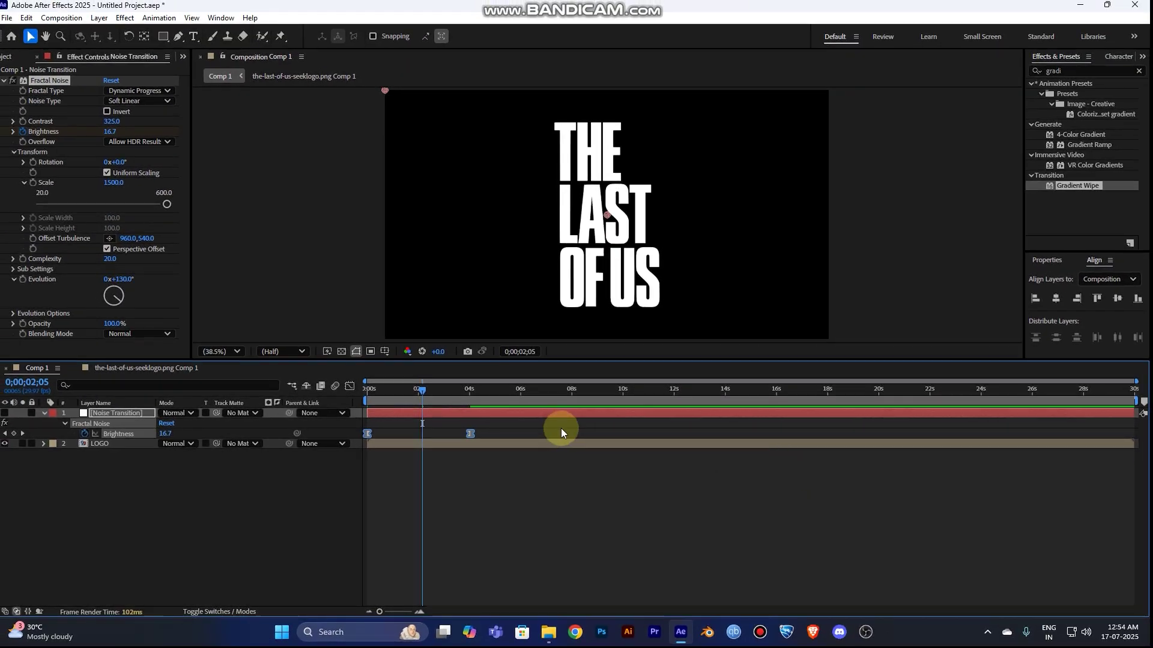